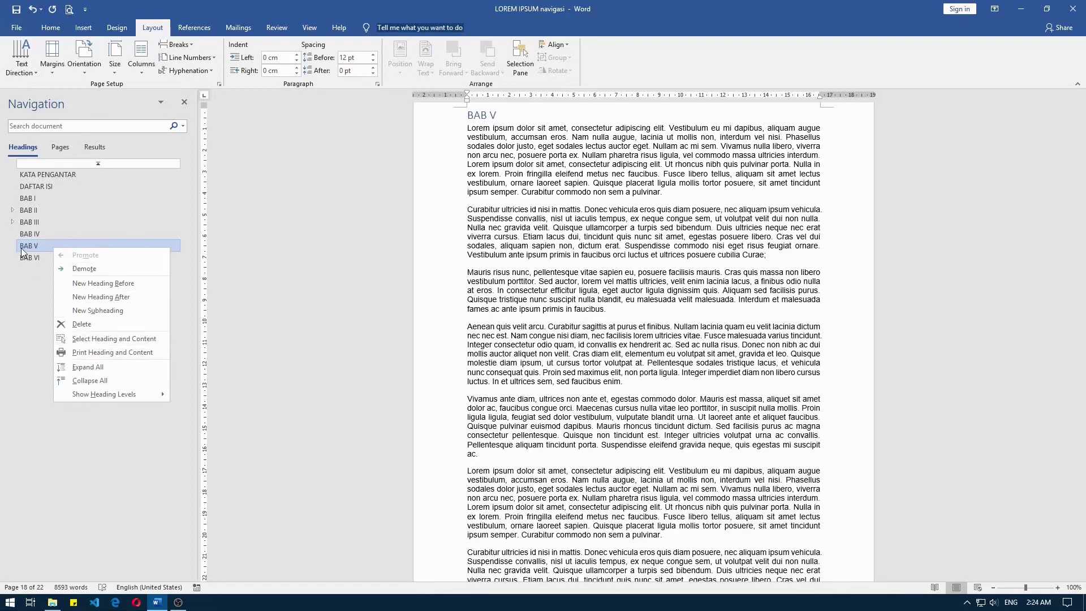
Step: Select the BAB V heading with all its content and check the extent of the selected range
{"action": "left_click", "coordinate": [121, 340]}
{"action": "scroll", "coordinate": [574, 198], "scroll_direction": "down", "scroll_amount": 10}
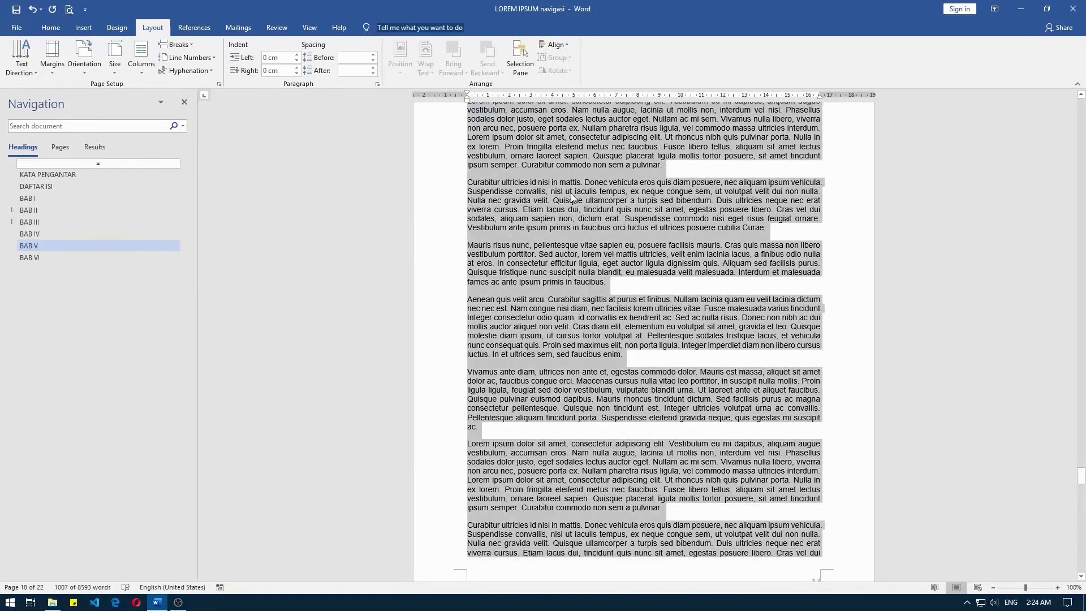
{"action": "scroll", "coordinate": [575, 198], "scroll_direction": "down", "scroll_amount": 5}
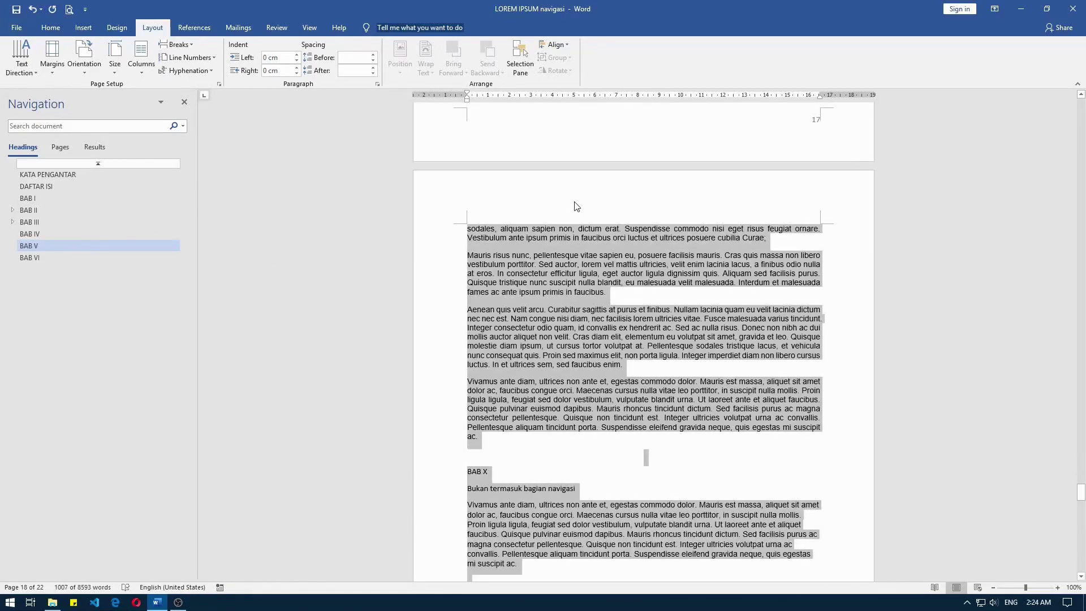
{"action": "scroll", "coordinate": [577, 207], "scroll_direction": "up", "scroll_amount": 20}
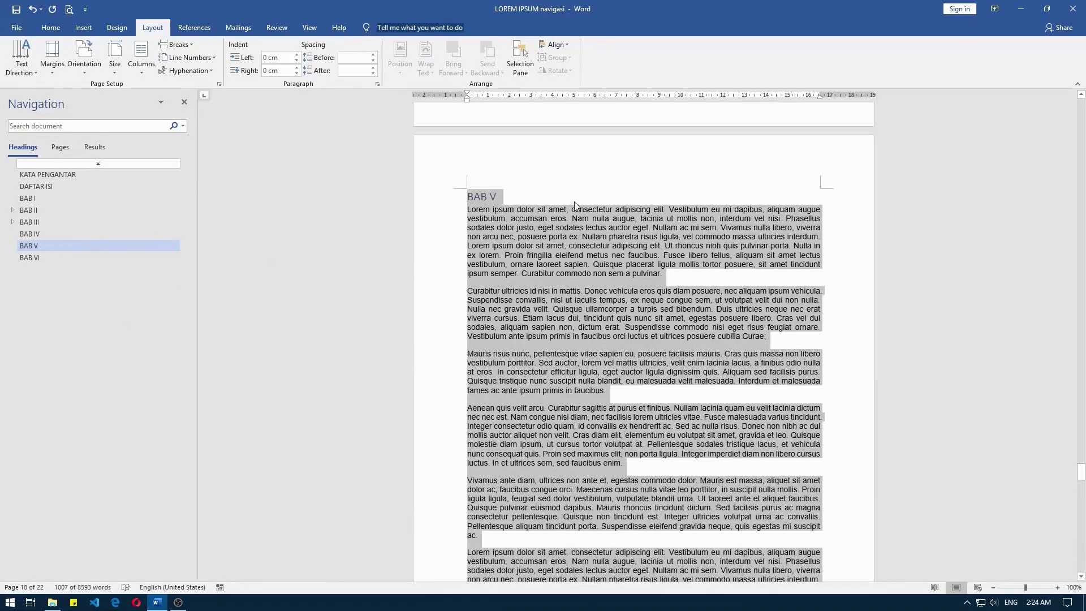
{"action": "scroll", "coordinate": [576, 205], "scroll_direction": "down", "scroll_amount": 20}
{"action": "scroll", "coordinate": [575, 205], "scroll_direction": "down", "scroll_amount": 15}
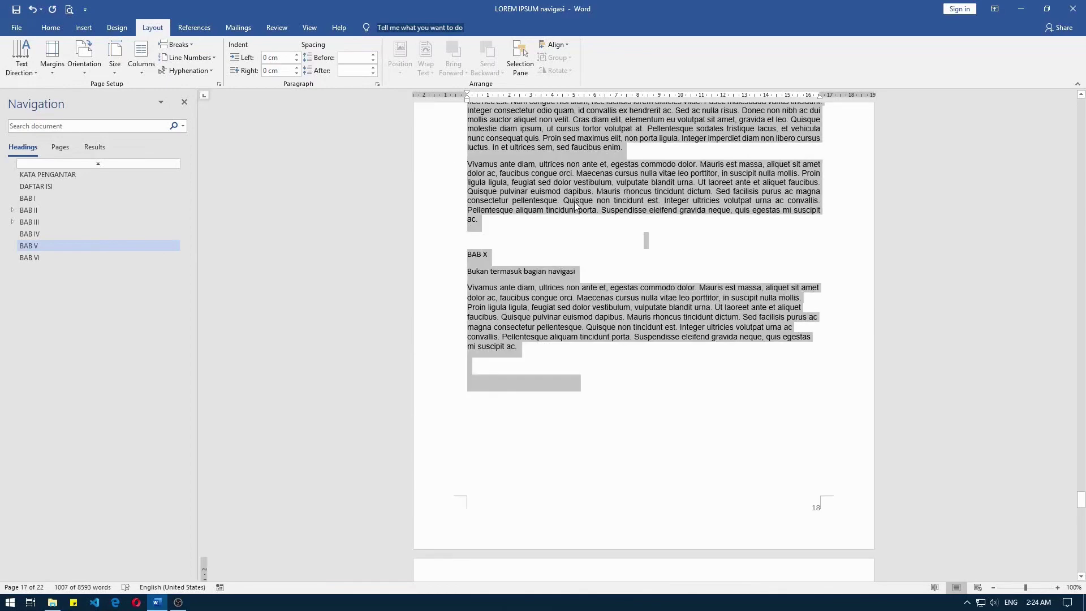
{"action": "scroll", "coordinate": [575, 205], "scroll_direction": "down", "scroll_amount": 3}
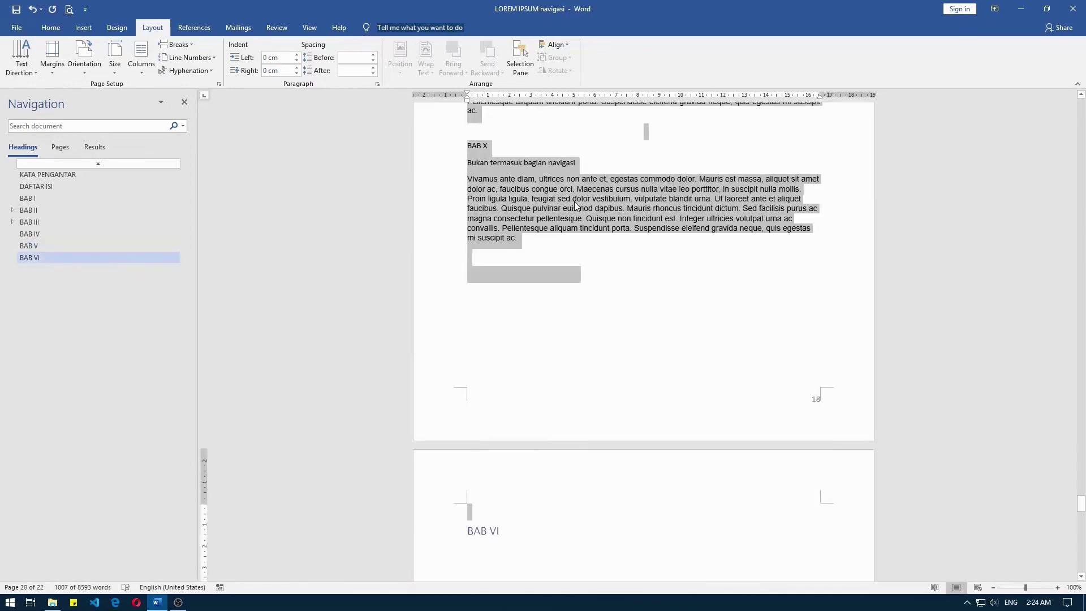
{"action": "scroll", "coordinate": [576, 205], "scroll_direction": "up", "scroll_amount": 20}
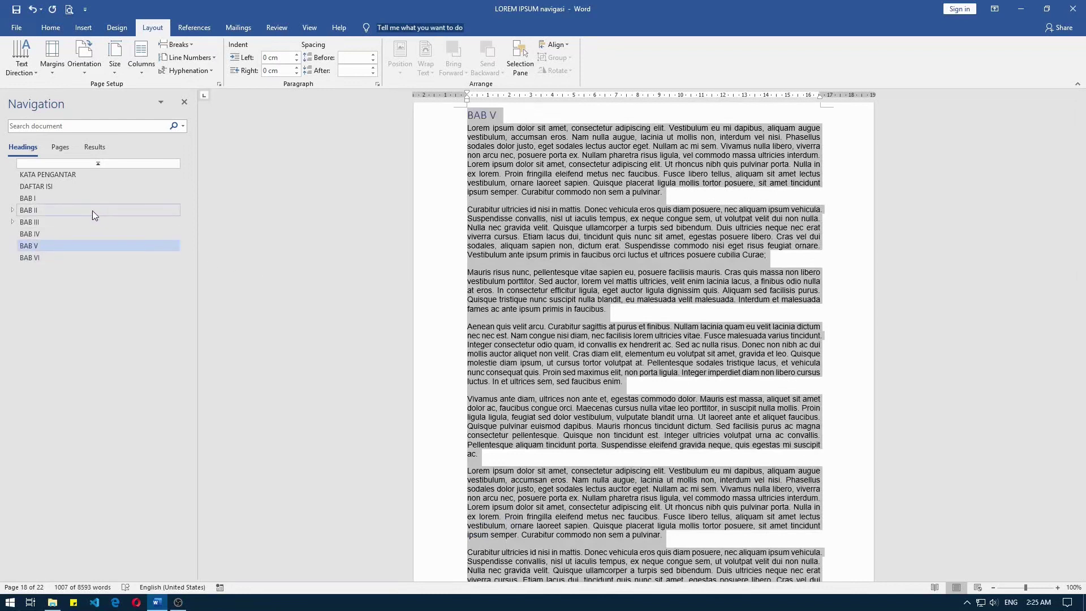
Step: Expand the subheadings of BAB II in the heading outline and go to the BAB II chapter
{"action": "left_click", "coordinate": [12, 210]}
{"action": "left_click", "coordinate": [13, 210]}
{"action": "left_click", "coordinate": [12, 210]}
{"action": "left_click", "coordinate": [28, 209]}
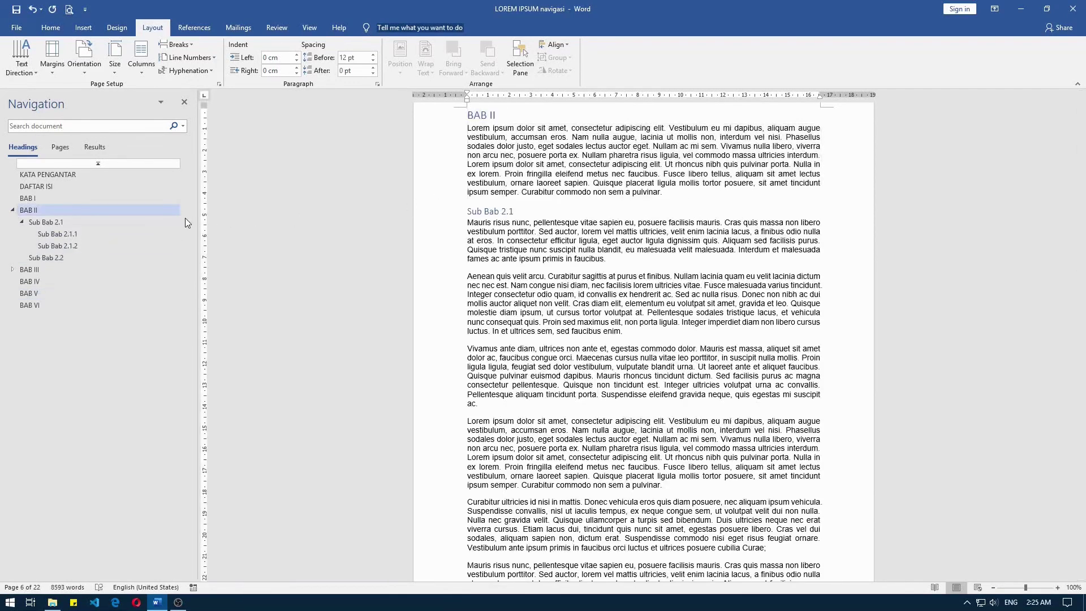
Step: Select the Sub Bab 2.1 heading with its content, including its subheadings, and check how far the selection extends
{"action": "left_click", "coordinate": [140, 229]}
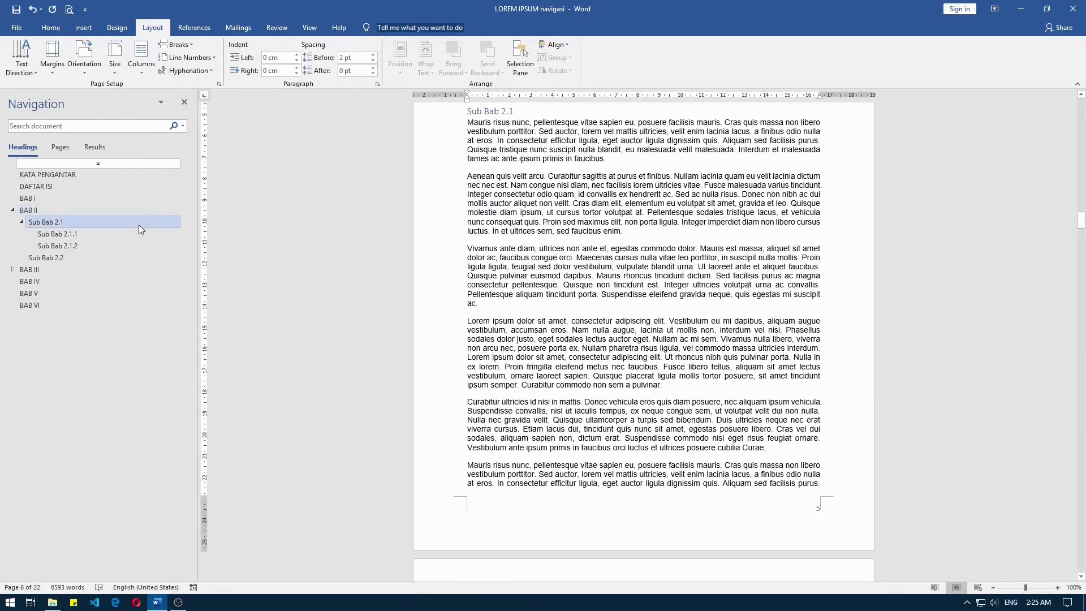
{"action": "right_click", "coordinate": [141, 229]}
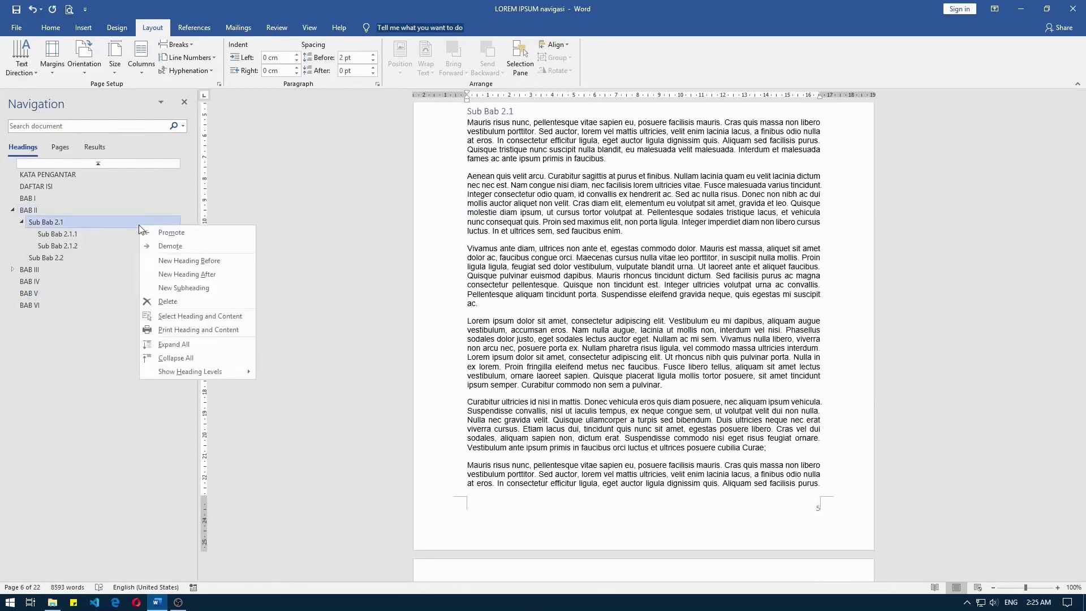
{"action": "left_click", "coordinate": [207, 317]}
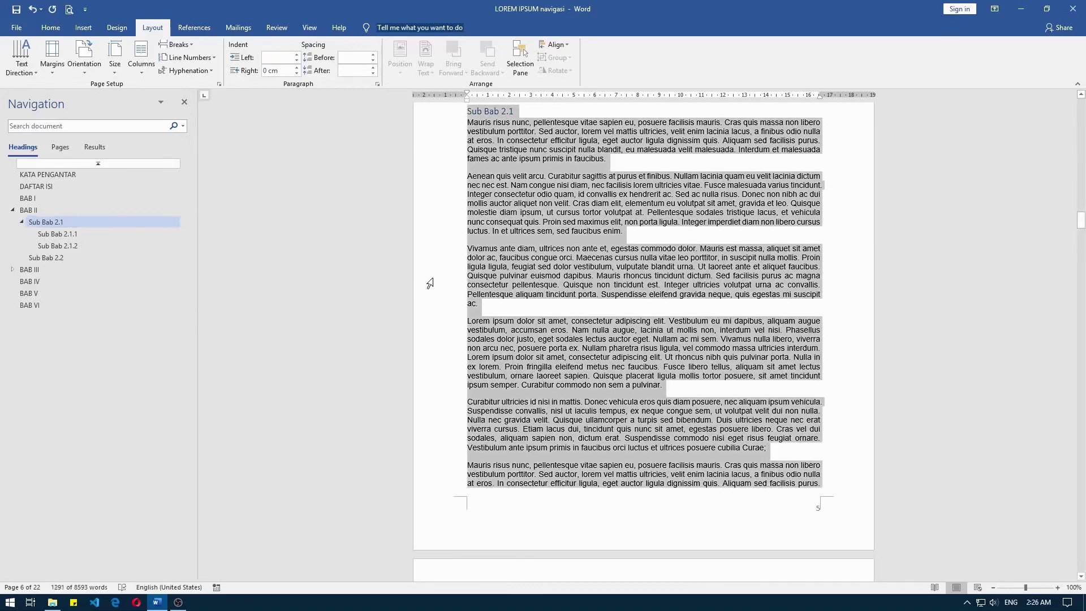
{"action": "scroll", "coordinate": [430, 283], "scroll_direction": "down", "scroll_amount": 3}
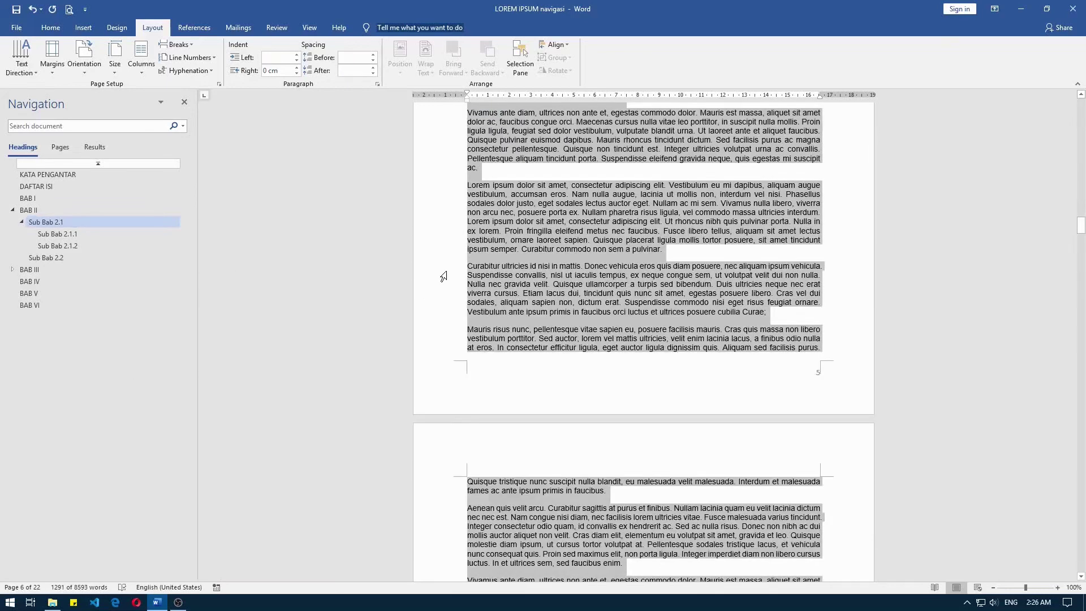
{"action": "scroll", "coordinate": [446, 274], "scroll_direction": "down", "scroll_amount": 2}
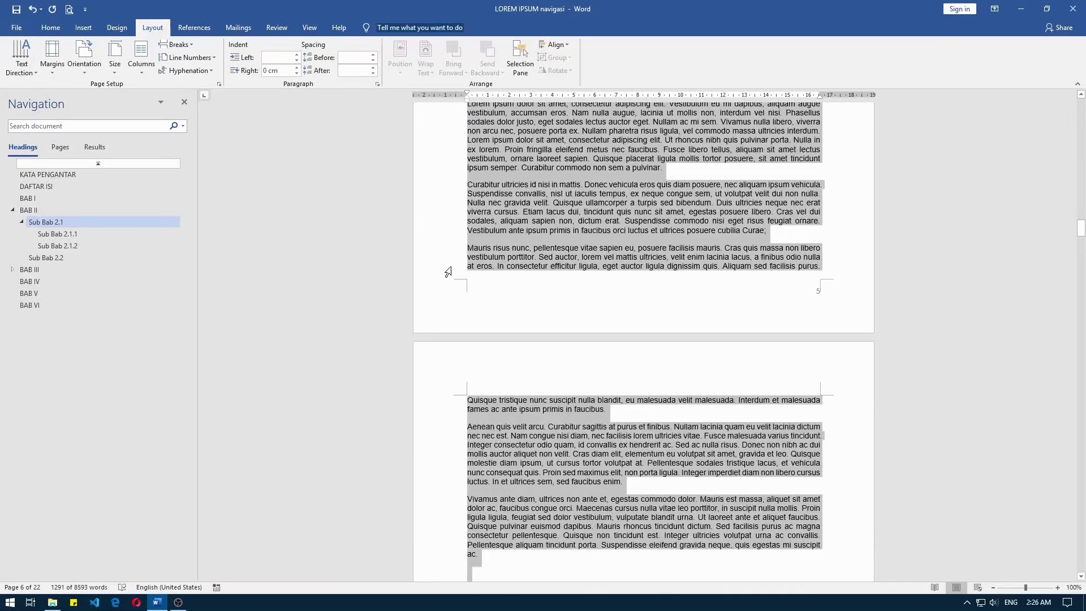
{"action": "scroll", "coordinate": [447, 272], "scroll_direction": "down", "scroll_amount": 12}
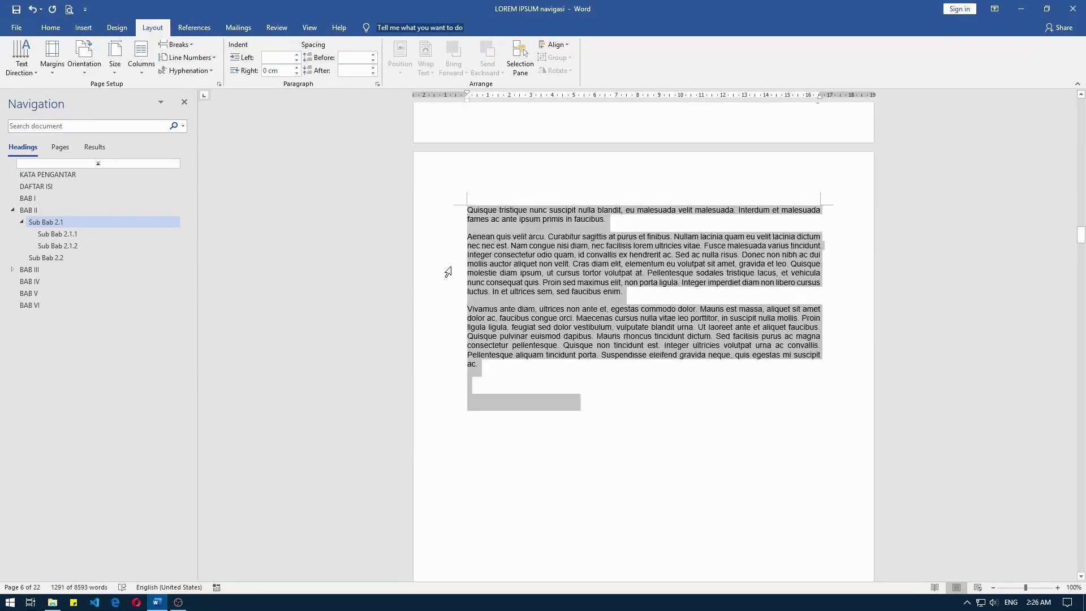
{"action": "scroll", "coordinate": [448, 272], "scroll_direction": "down", "scroll_amount": 17}
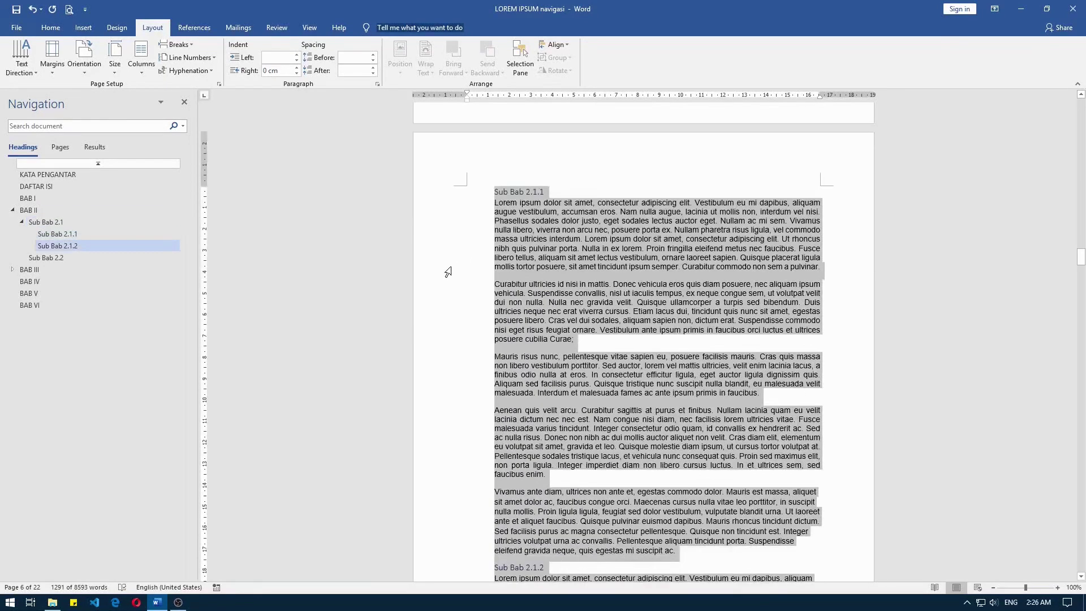
{"action": "scroll", "coordinate": [447, 272], "scroll_direction": "down", "scroll_amount": 1}
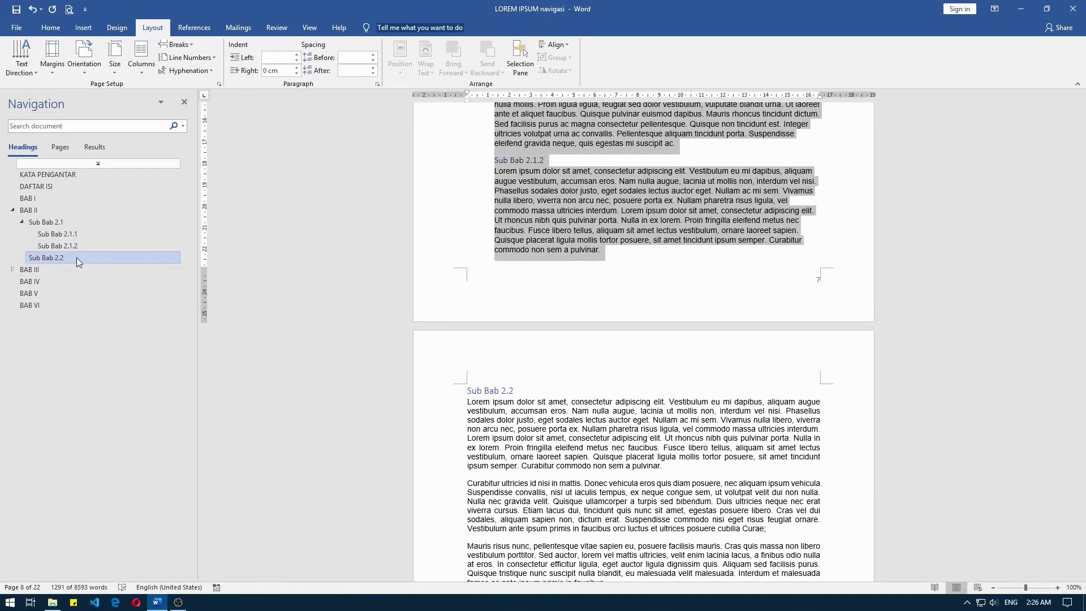
Step: Go to Sub Bab 2.1 and Sub Bab 2.1.1 in turn to check which heading style each one uses
{"action": "right_click", "coordinate": [59, 224]}
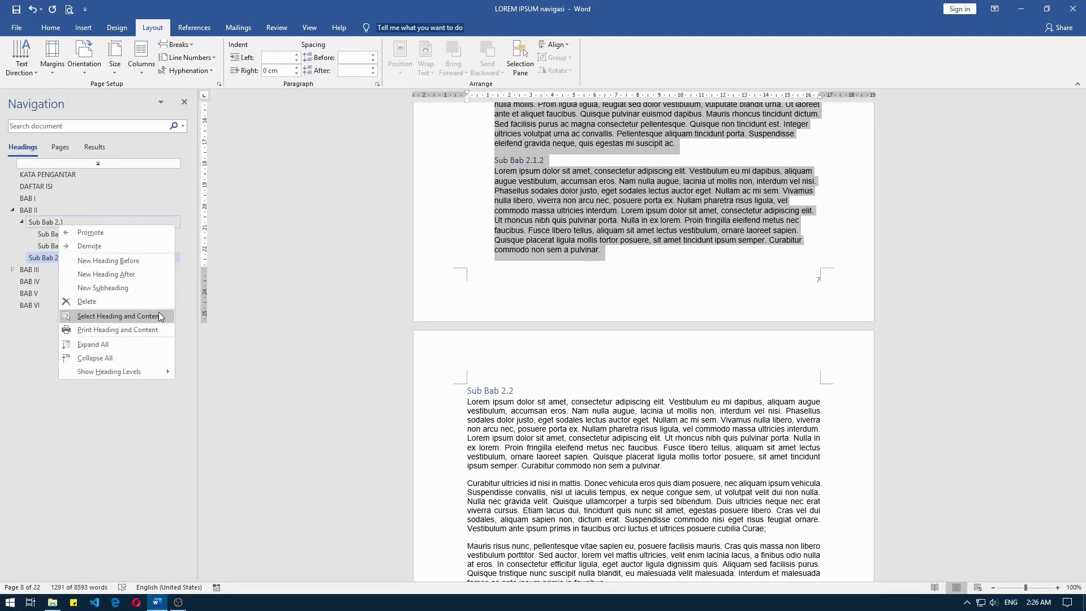
{"action": "left_click", "coordinate": [32, 222]}
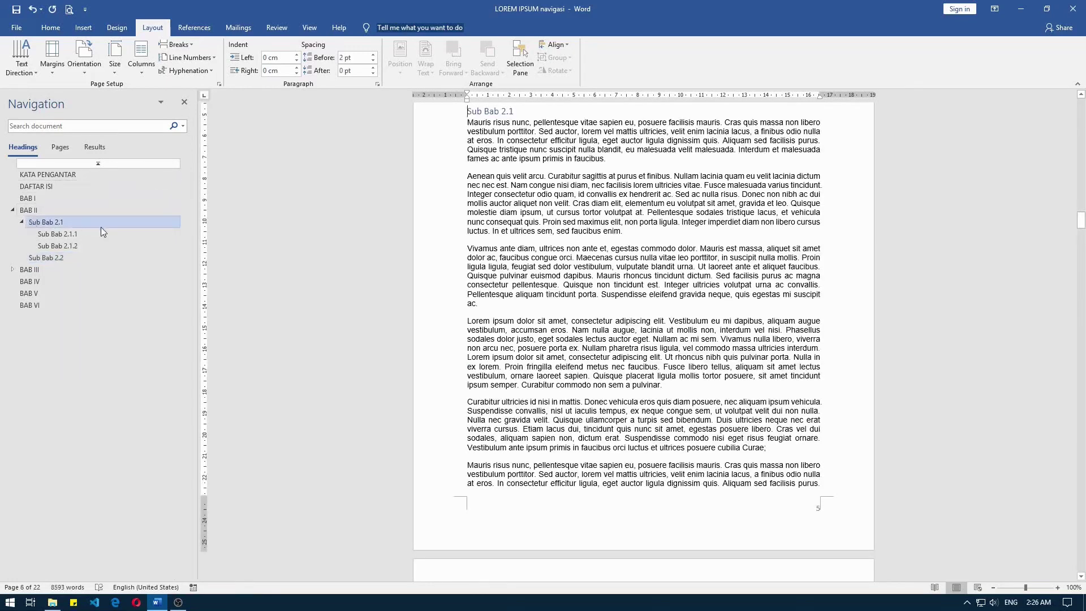
{"action": "left_click", "coordinate": [50, 27]}
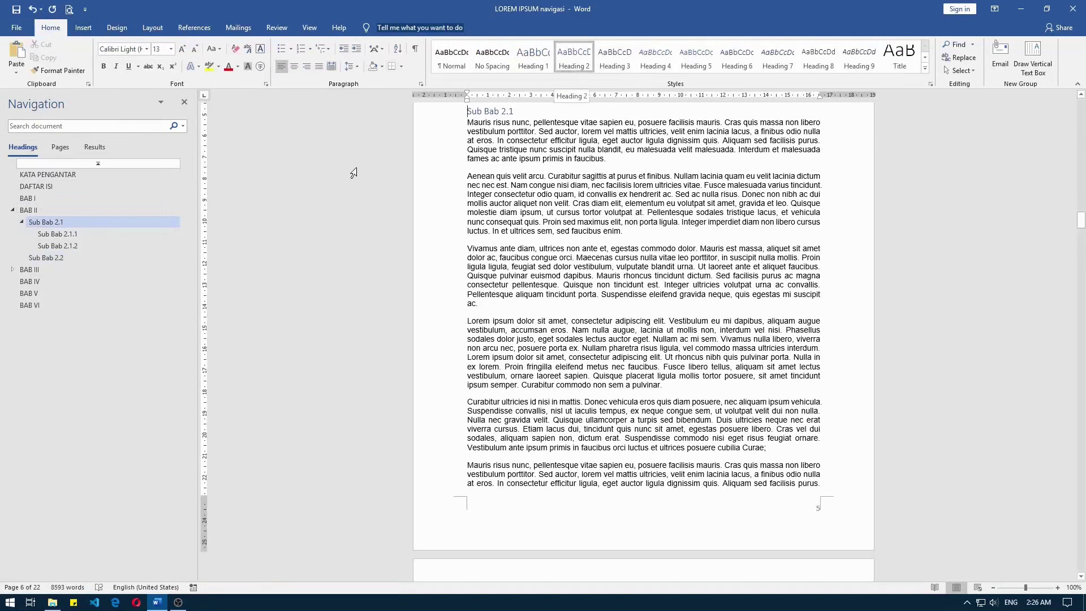
{"action": "left_click", "coordinate": [116, 238]}
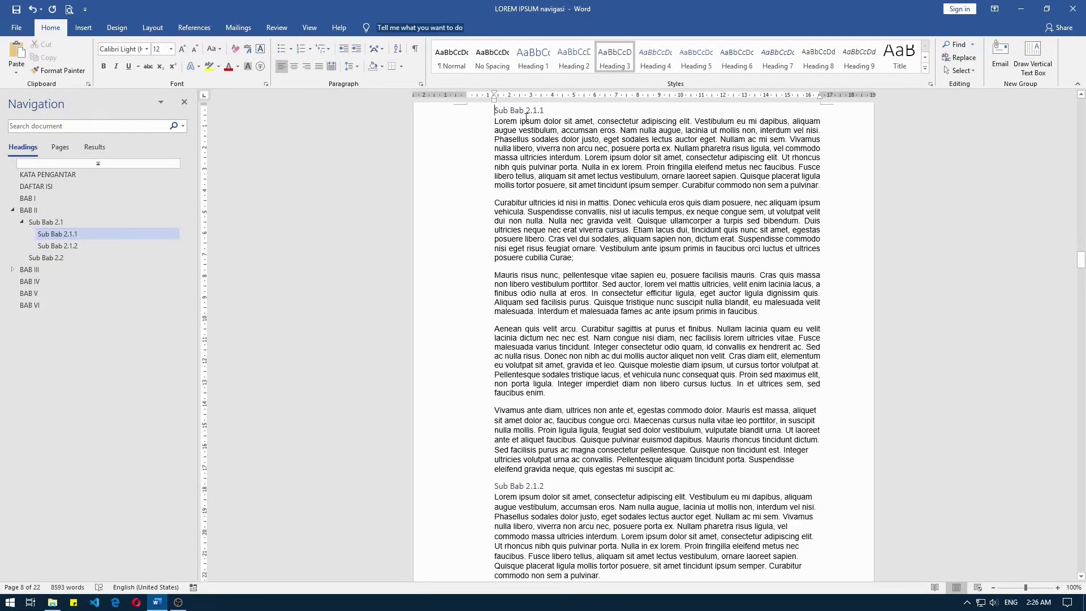
Step: Select Sub Bab 2.1.1 with its content, and place the cursor in its heading to check the applied style
{"action": "right_click", "coordinate": [79, 232]}
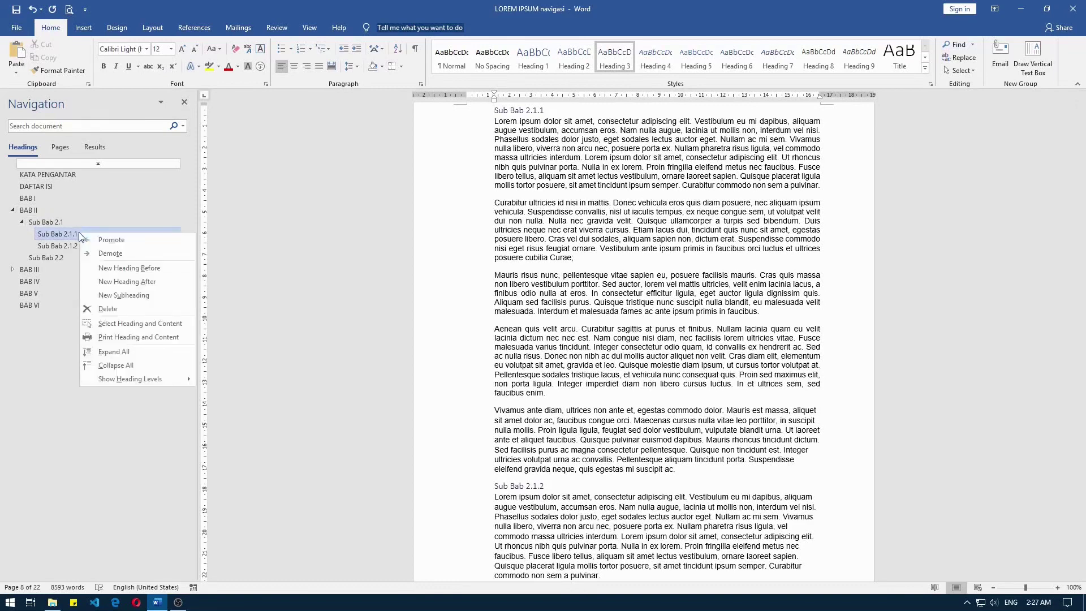
{"action": "left_click", "coordinate": [128, 324]}
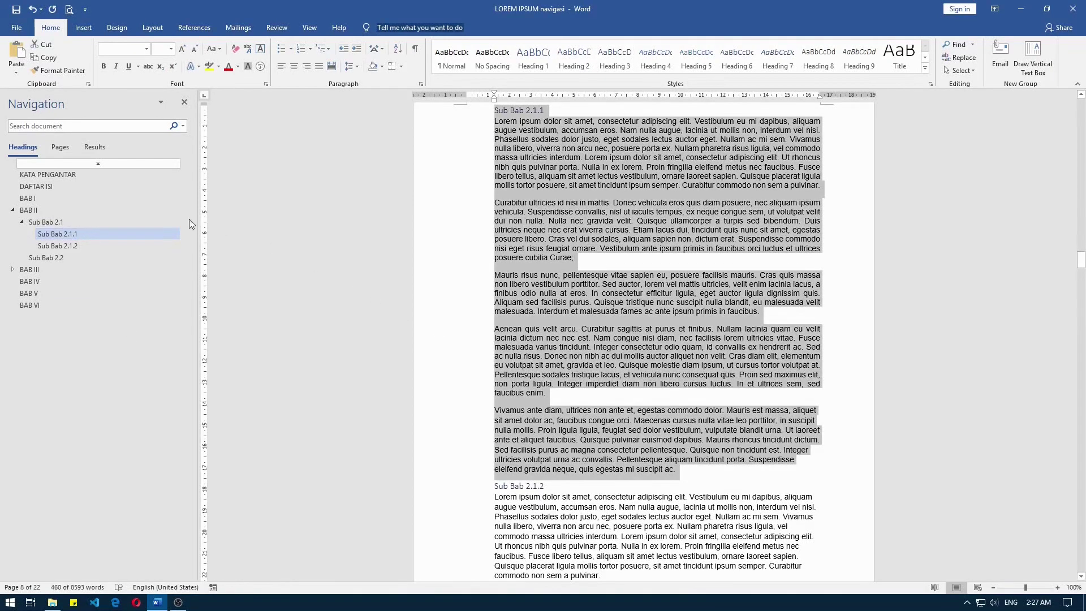
{"action": "right_click", "coordinate": [139, 233]}
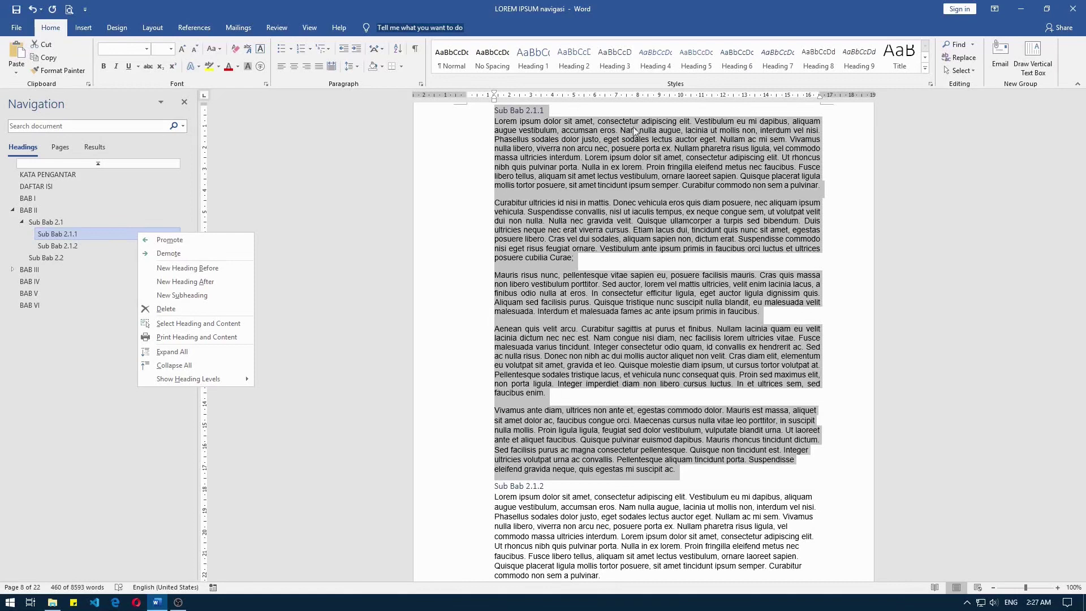
{"action": "key", "text": "Escape"}
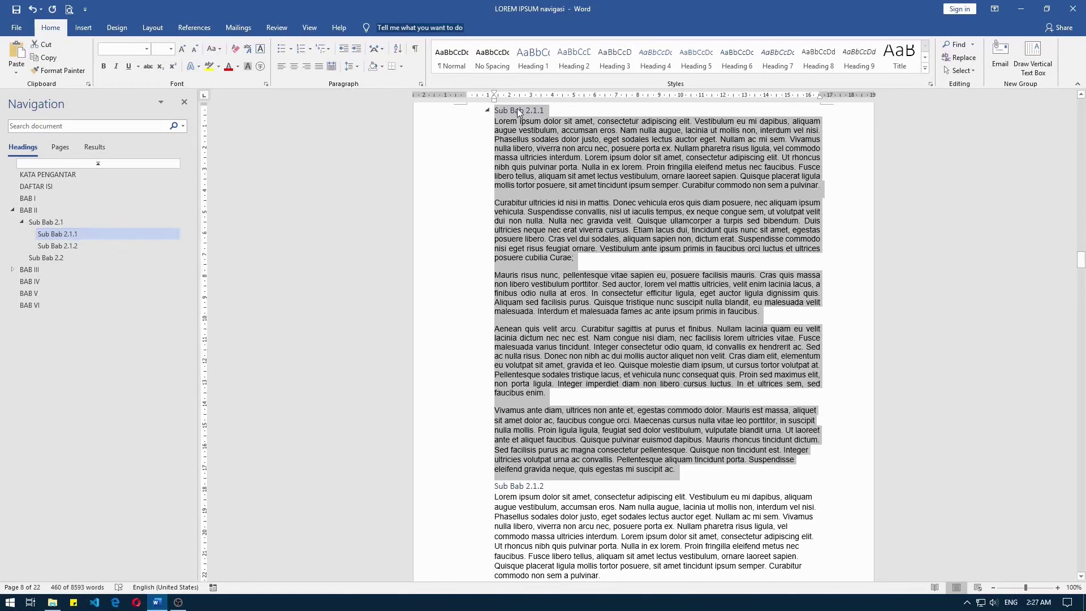
{"action": "left_click", "coordinate": [518, 109]}
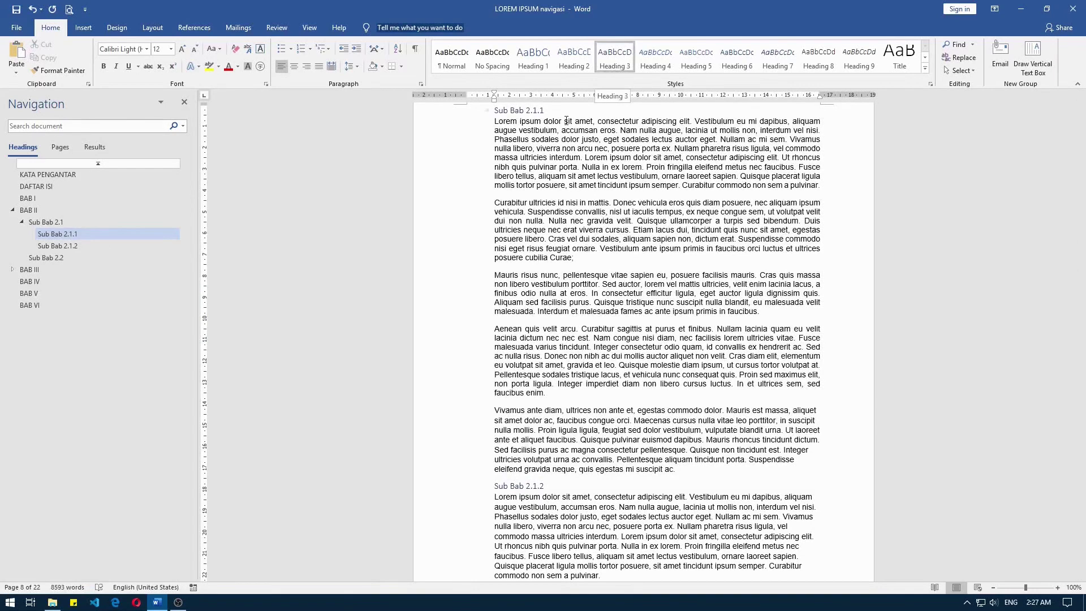
Step: Reselect the Sub Bab 2.1.1 heading and its content, and compare the selection with the preceding Sub Bab 2.1 text
{"action": "right_click", "coordinate": [73, 235]}
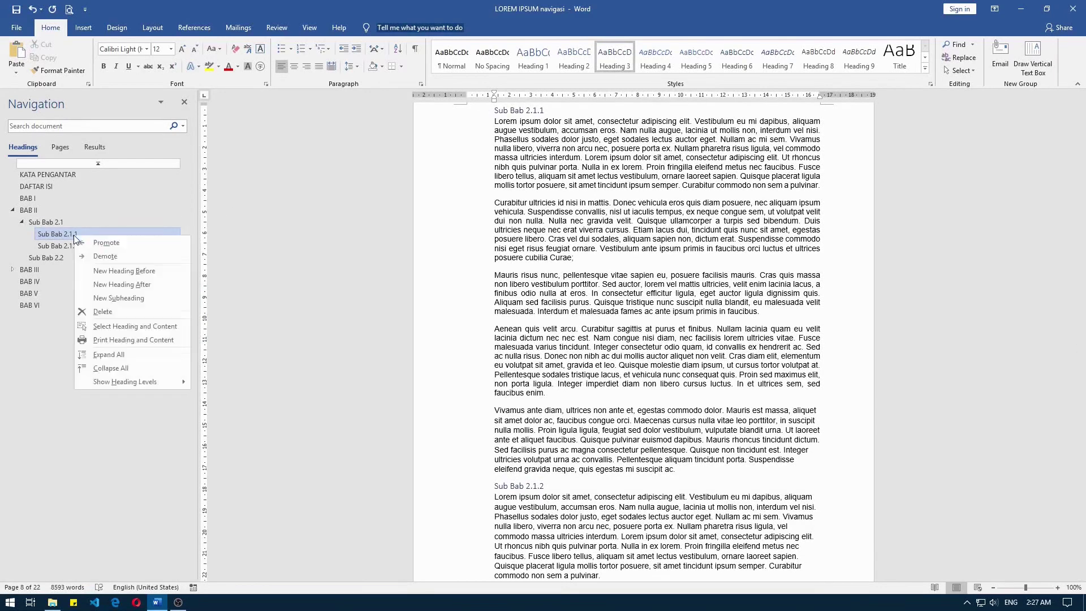
{"action": "left_click", "coordinate": [115, 327]}
{"action": "scroll", "coordinate": [359, 301], "scroll_direction": "up", "scroll_amount": 15}
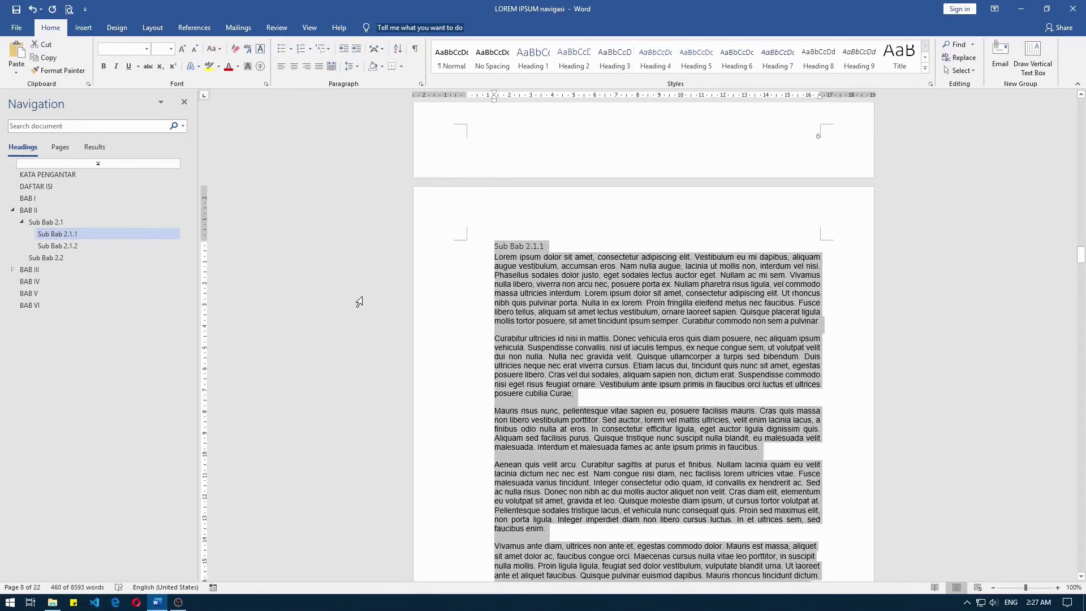
{"action": "scroll", "coordinate": [346, 275], "scroll_direction": "up", "scroll_amount": 15}
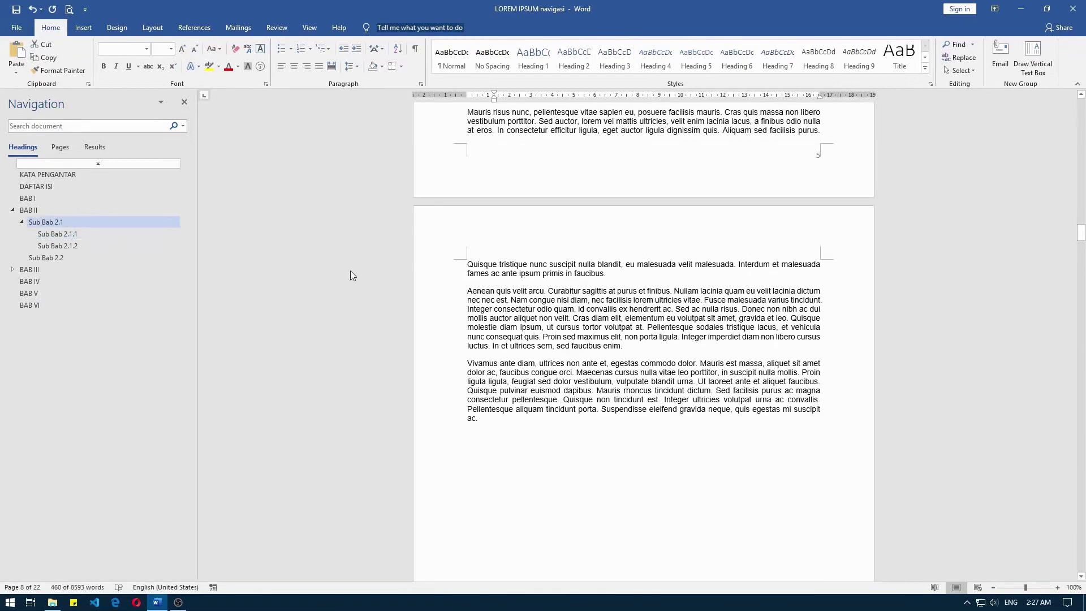
{"action": "scroll", "coordinate": [348, 275], "scroll_direction": "up", "scroll_amount": 7}
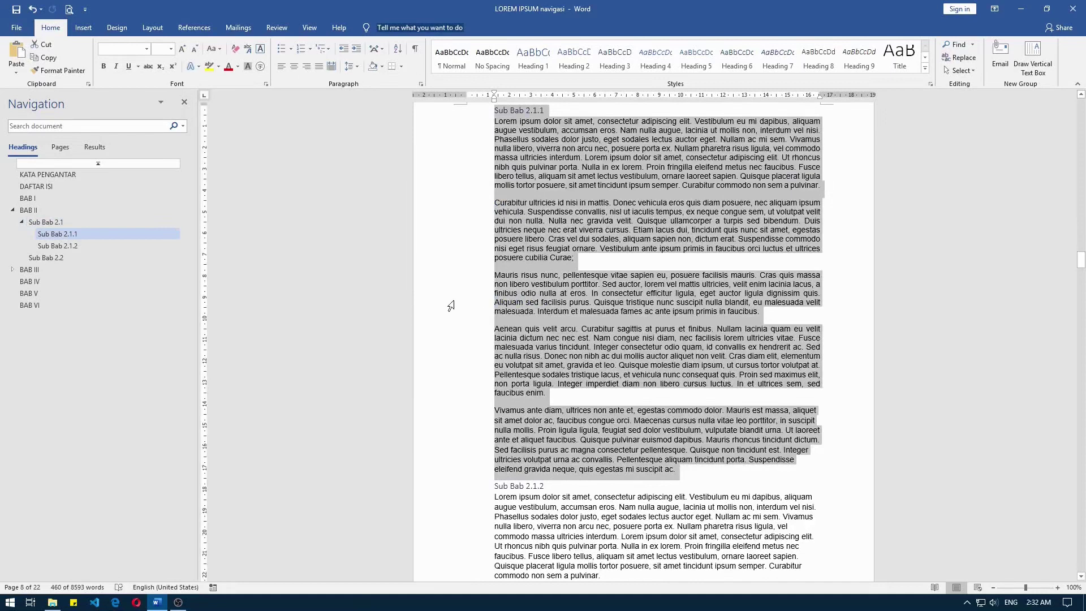
Step: Set up printing of the Sub Bab 2.1.1 heading and content with the Print Selection range, and look through the print preview
{"action": "right_click", "coordinate": [69, 233]}
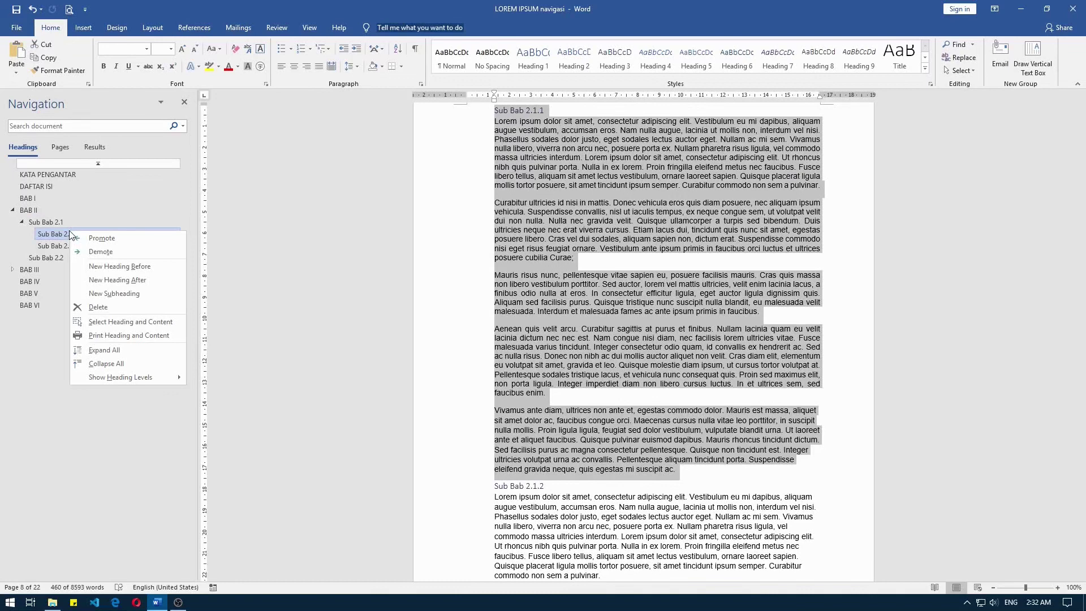
{"action": "left_click", "coordinate": [125, 330]}
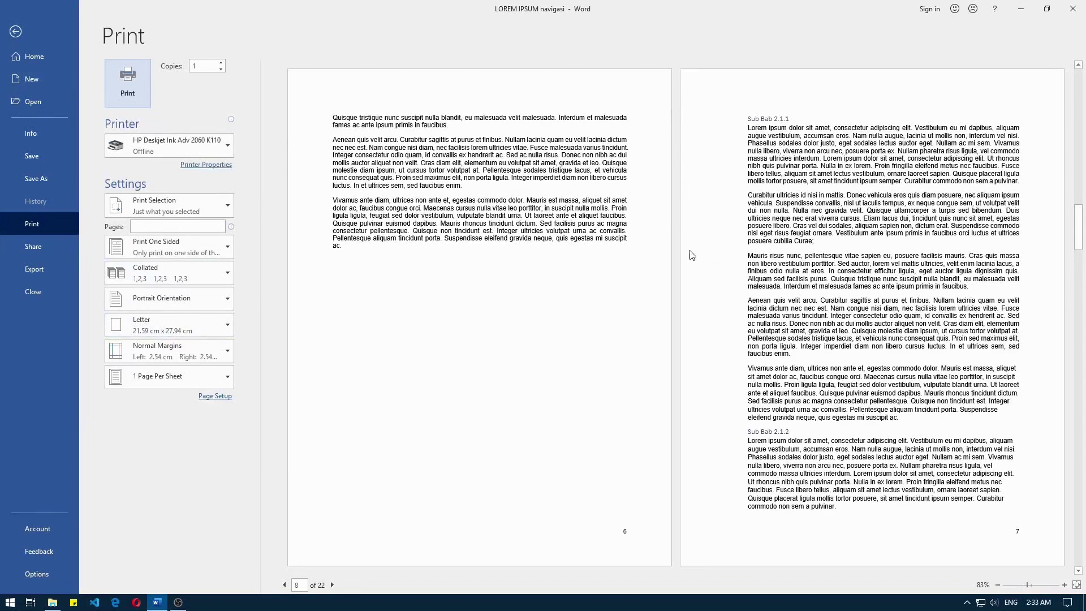
{"action": "left_click", "coordinate": [192, 201]}
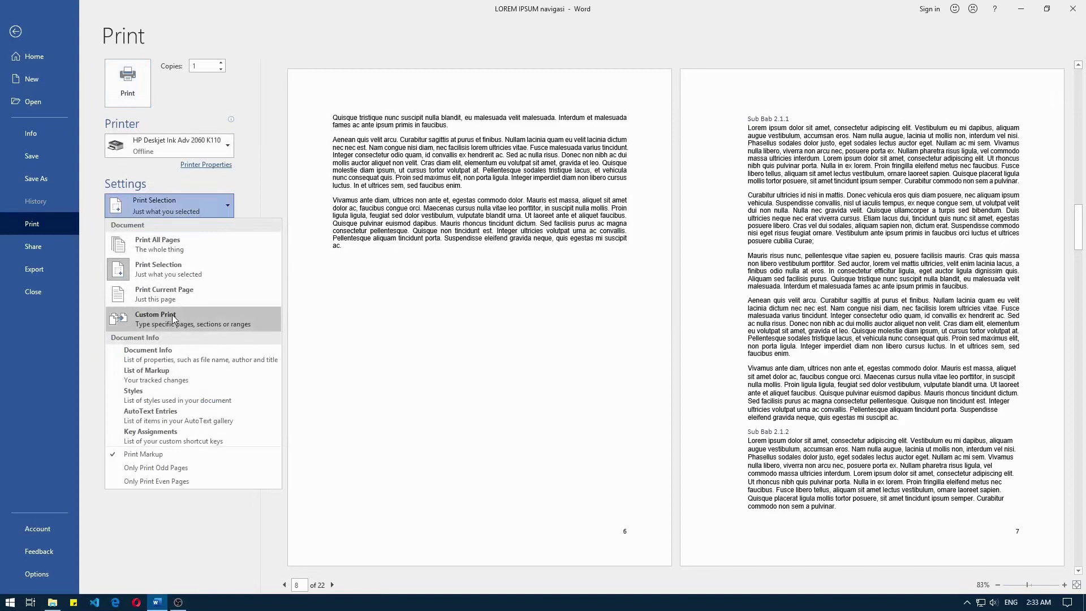
{"action": "left_click", "coordinate": [171, 273]}
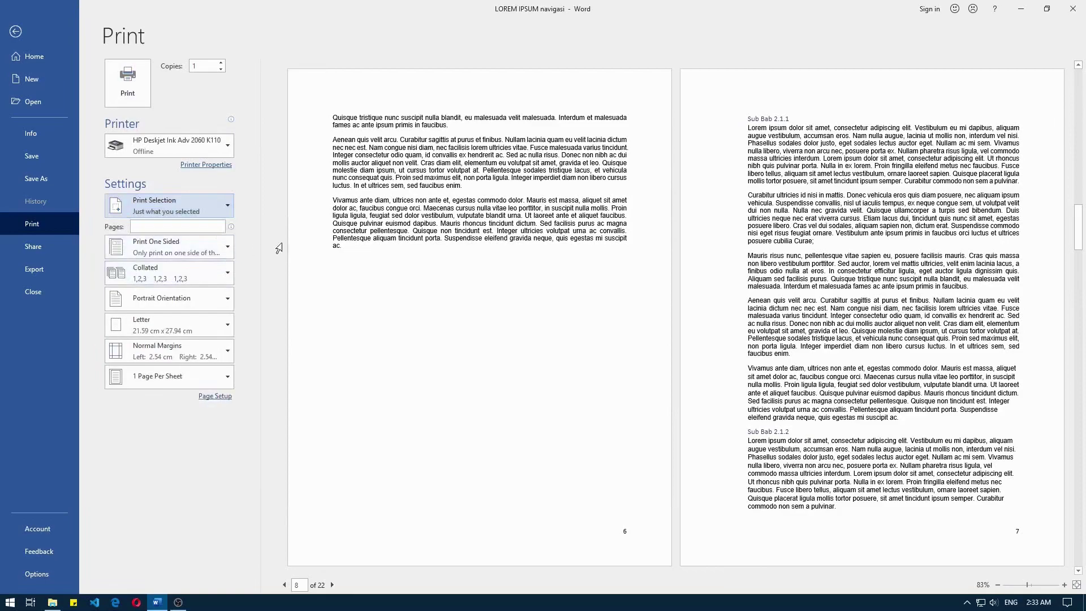
{"action": "scroll", "coordinate": [474, 231], "scroll_direction": "down", "scroll_amount": 10}
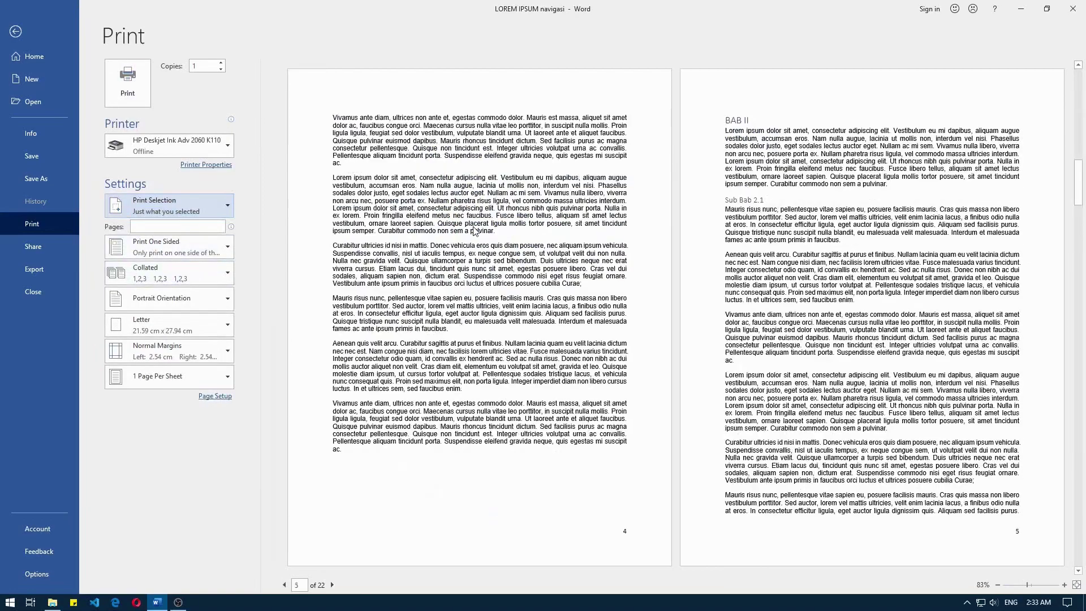
{"action": "scroll", "coordinate": [474, 230], "scroll_direction": "down", "scroll_amount": 4}
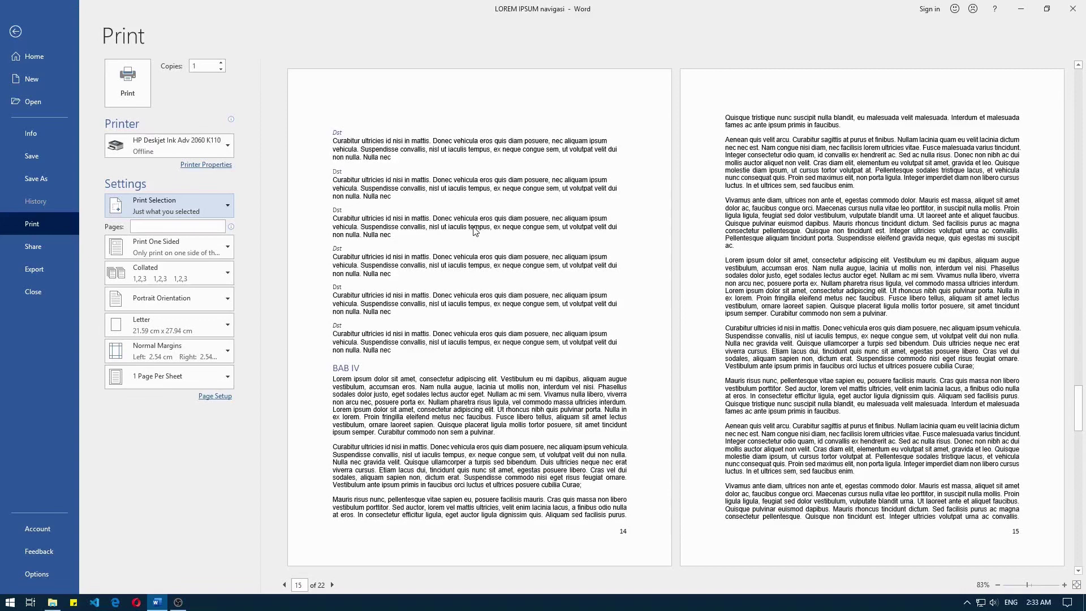
{"action": "scroll", "coordinate": [474, 231], "scroll_direction": "up", "scroll_amount": 4}
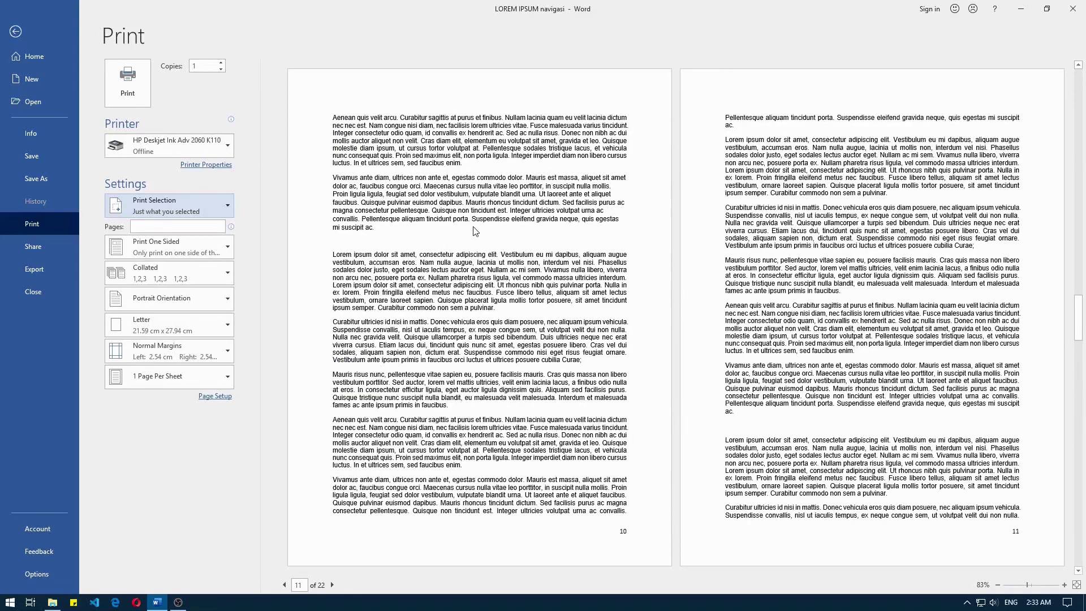
Step: Print the selected Sub Bab 2.1.1 content with Microsoft Print to PDF, saving it in the Doc folder as "Navigation pane print"
{"action": "left_click", "coordinate": [211, 143]}
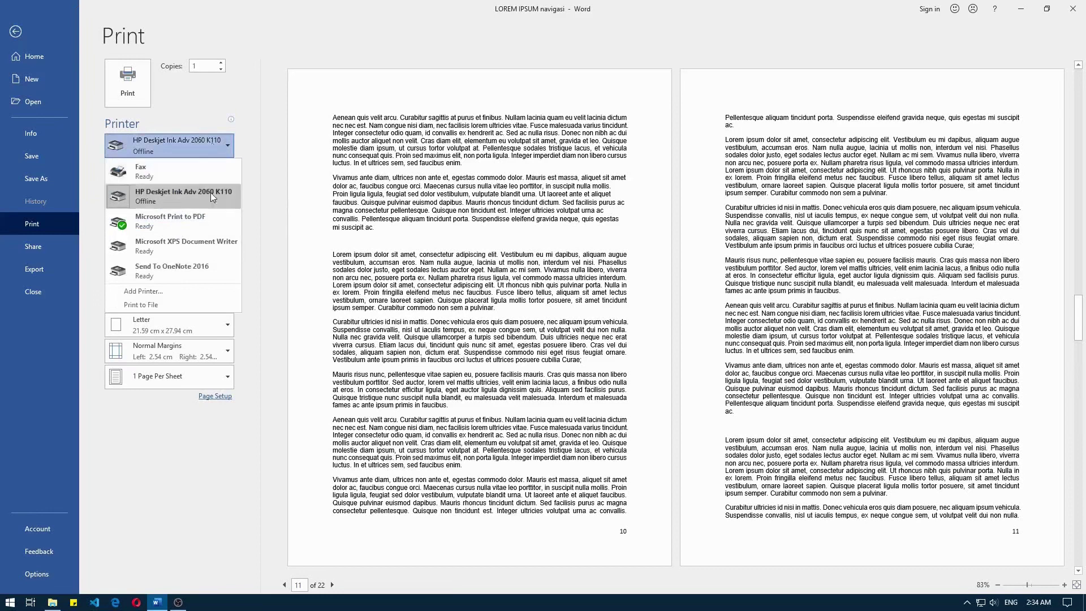
{"action": "left_click", "coordinate": [208, 220]}
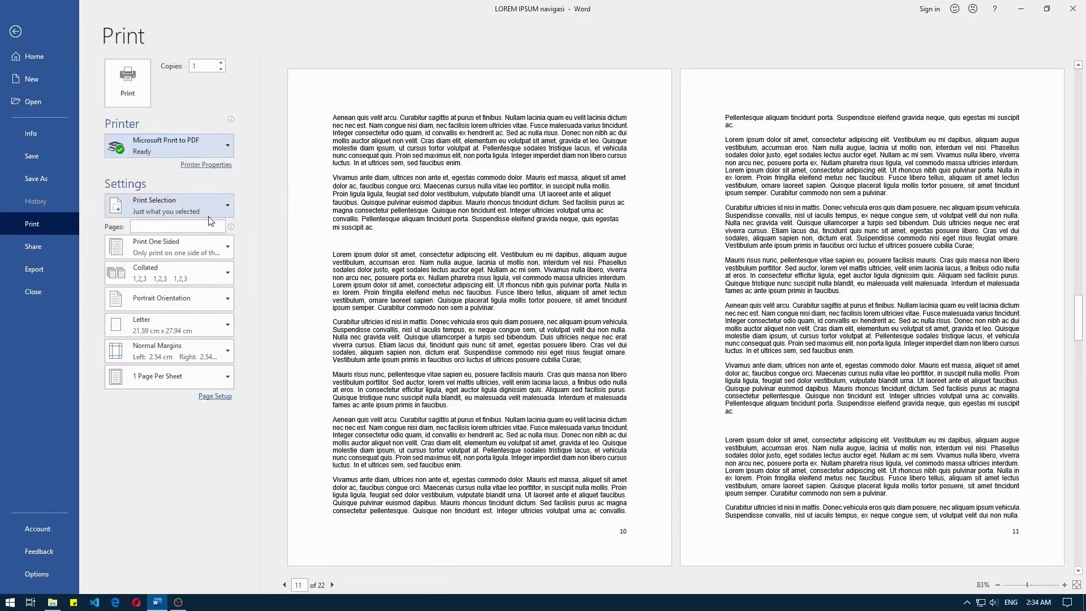
{"action": "left_click", "coordinate": [121, 86]}
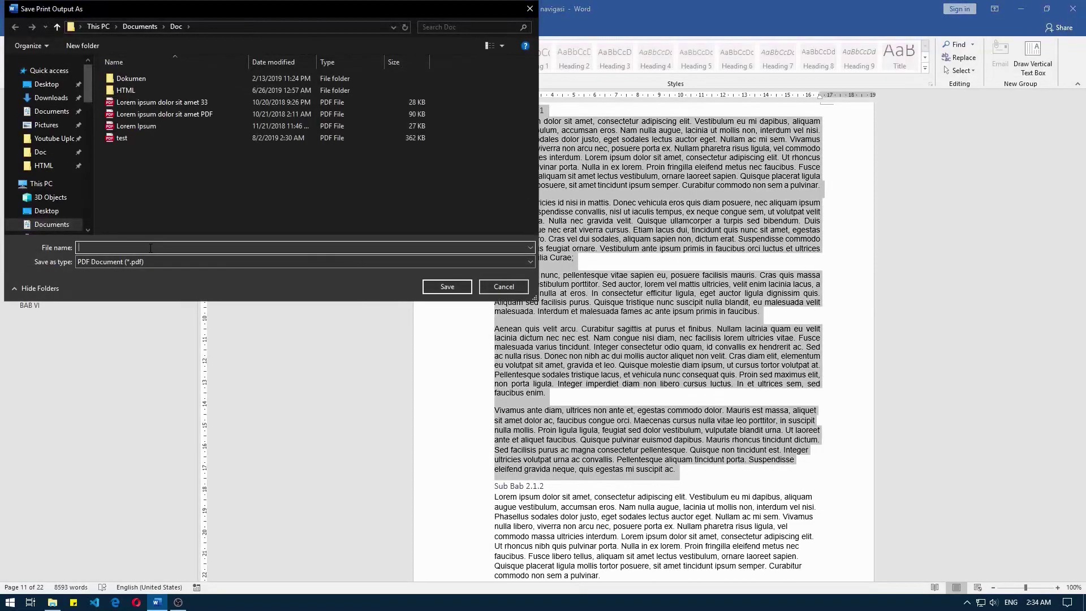
{"action": "type", "text": "Navigation pane print"}
{"action": "key", "text": "Return"}
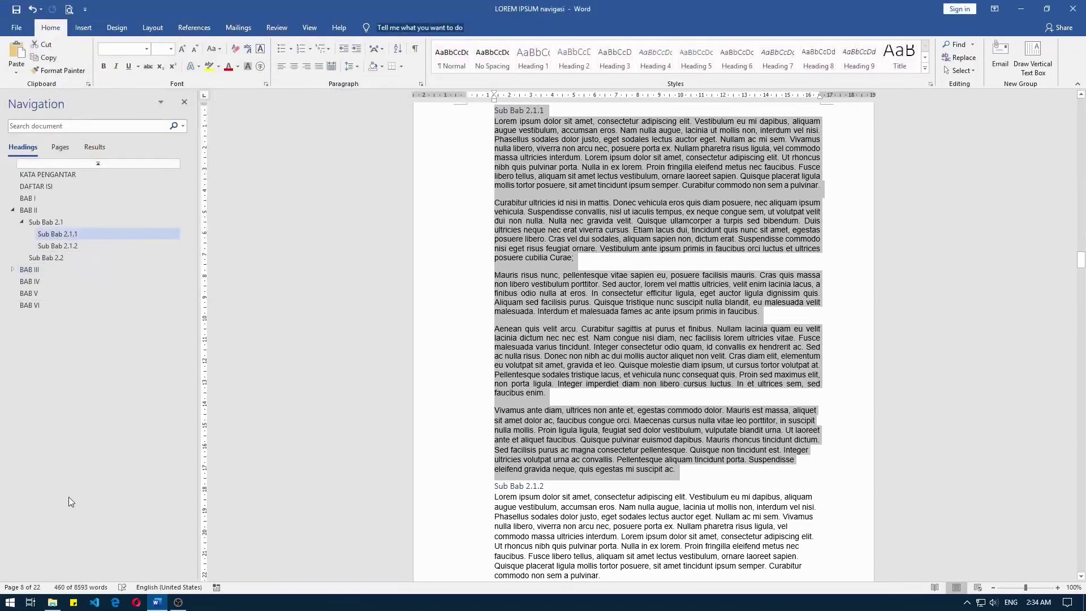
Step: Open the Navigation pane print PDF from the Doc folder in File Explorer, check its content, and return to the Word document
{"action": "left_click", "coordinate": [52, 602]}
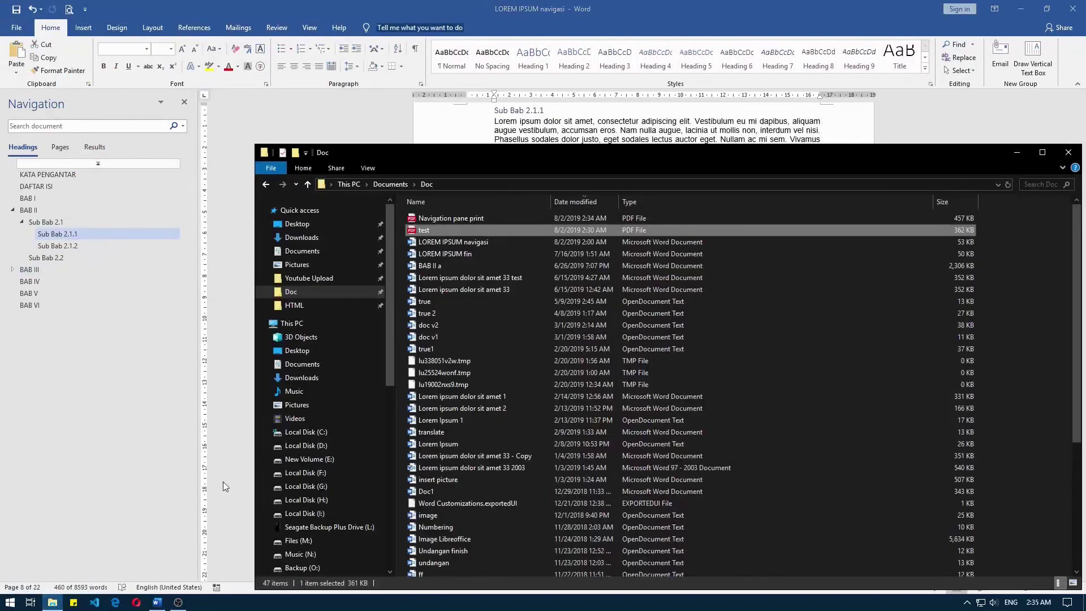
{"action": "double_click", "coordinate": [453, 218]}
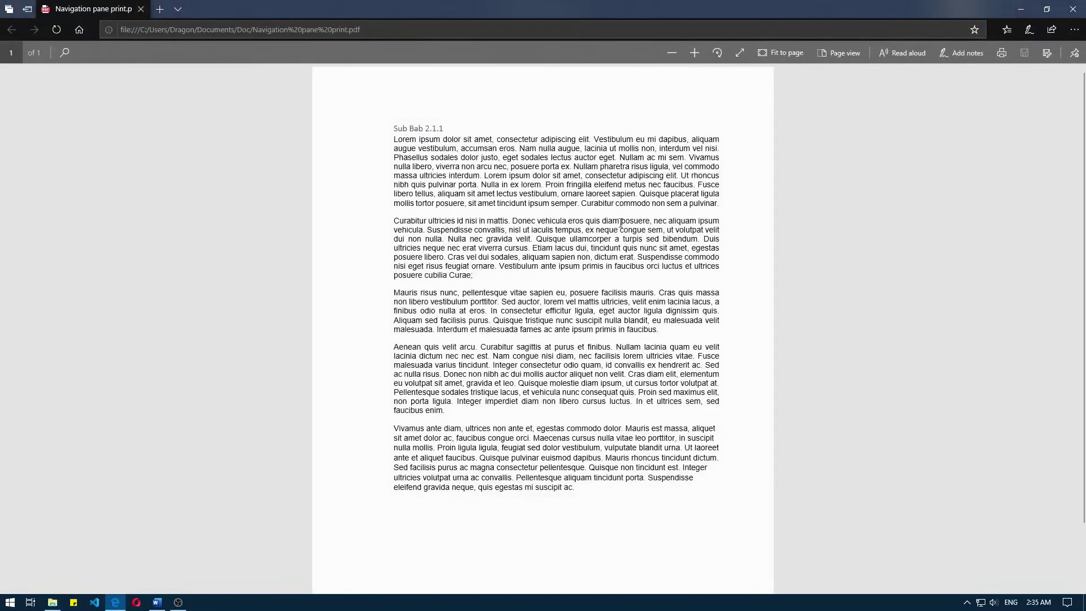
{"action": "scroll", "coordinate": [621, 222], "scroll_direction": "down", "scroll_amount": 2}
{"action": "scroll", "coordinate": [621, 223], "scroll_direction": "up", "scroll_amount": 2}
{"action": "left_click", "coordinate": [157, 607]}
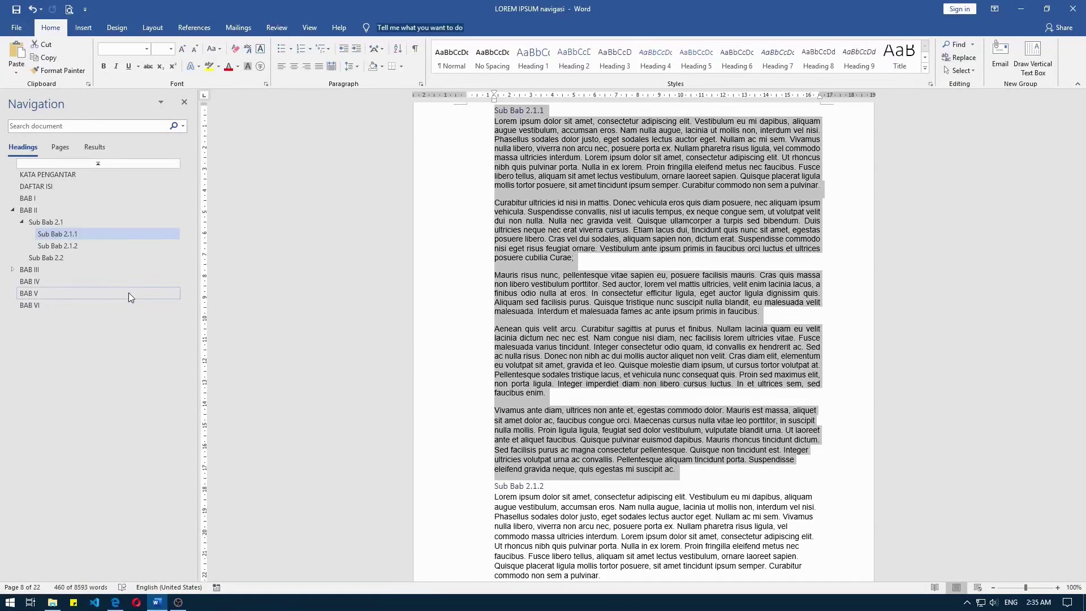
Step: Expand BAB III in the Navigation pane and print its heading and content to PDF, replacing the existing Navigation pane print file
{"action": "left_click", "coordinate": [13, 269]}
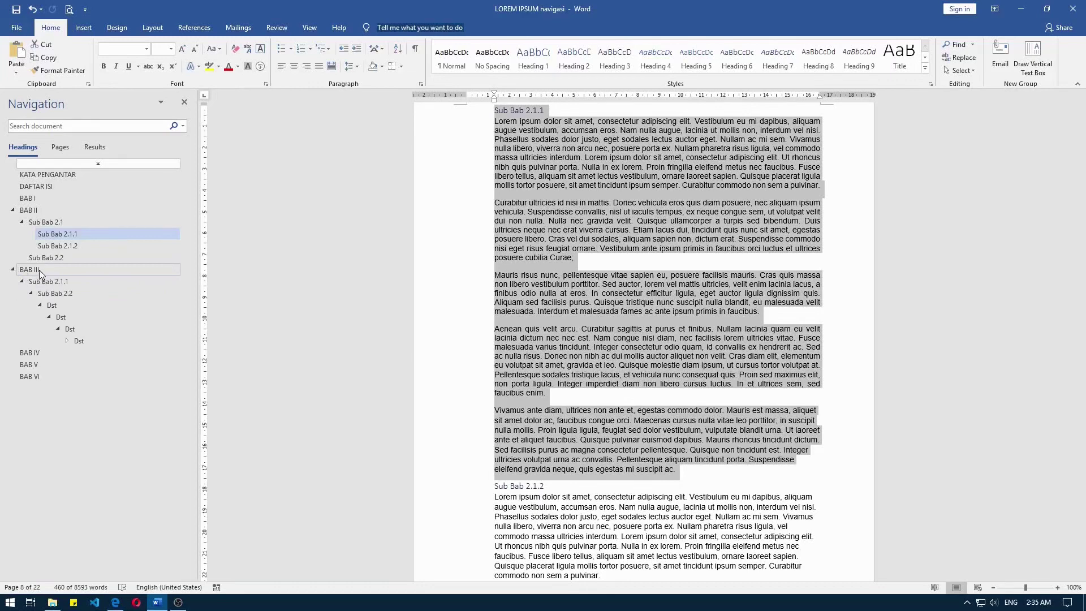
{"action": "left_click", "coordinate": [39, 270]}
{"action": "right_click", "coordinate": [59, 270]}
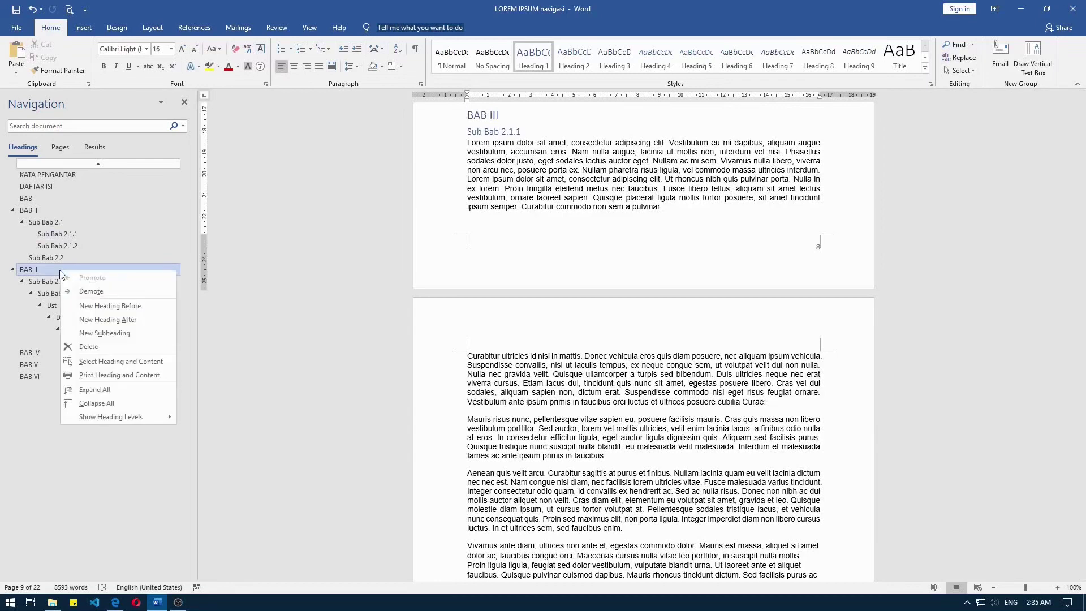
{"action": "left_click", "coordinate": [93, 374]}
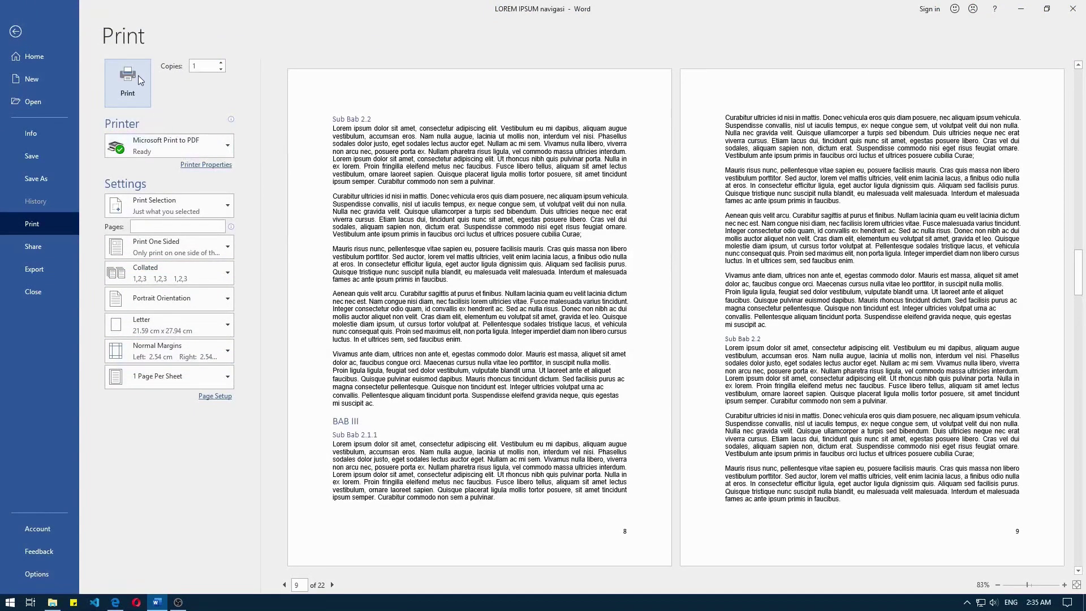
{"action": "left_click", "coordinate": [16, 31]}
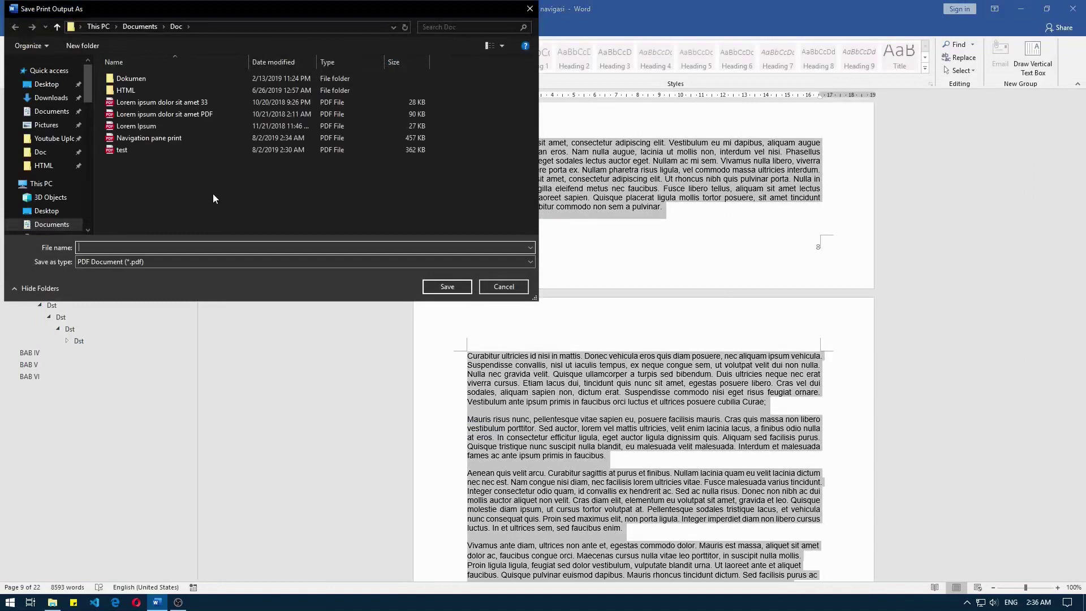
{"action": "double_click", "coordinate": [144, 138]}
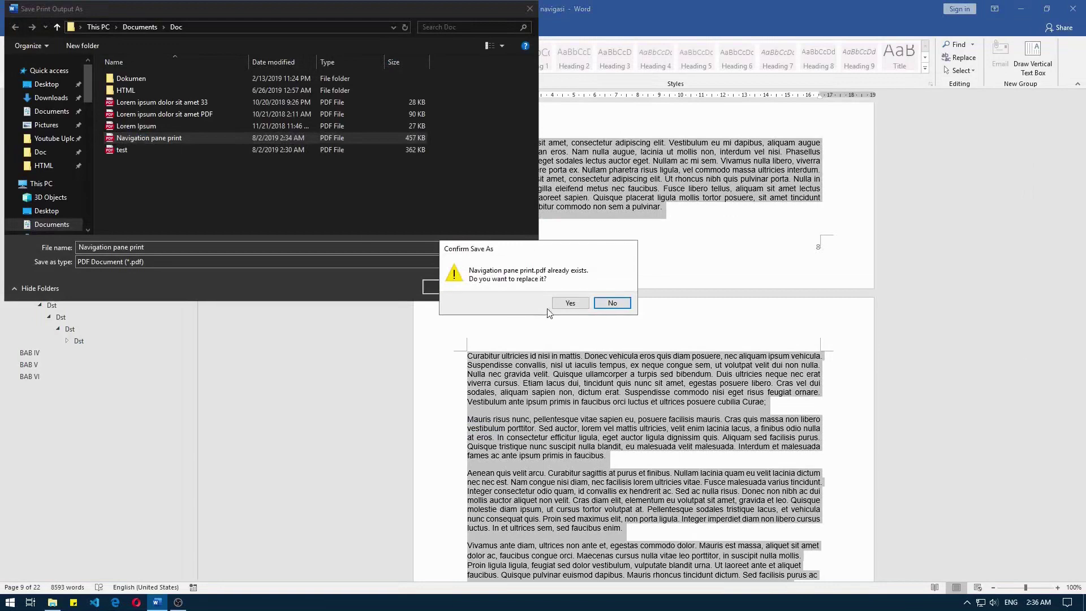
{"action": "left_click", "coordinate": [563, 305]}
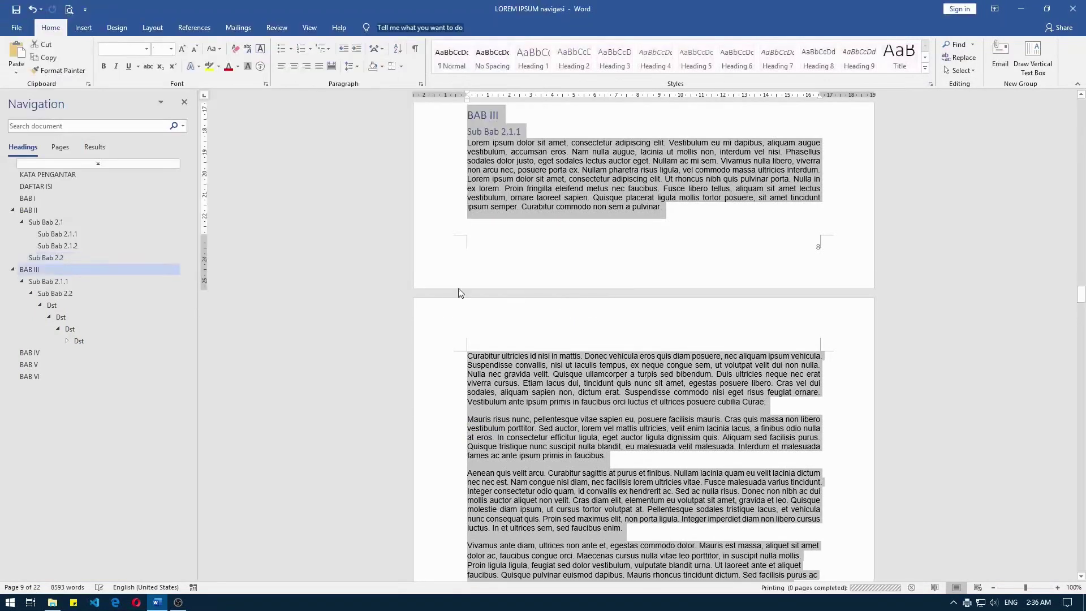
Step: Open the replaced Navigation pane print PDF from the Doc folder and arrange it side by side with the Word document
{"action": "left_click", "coordinate": [52, 602]}
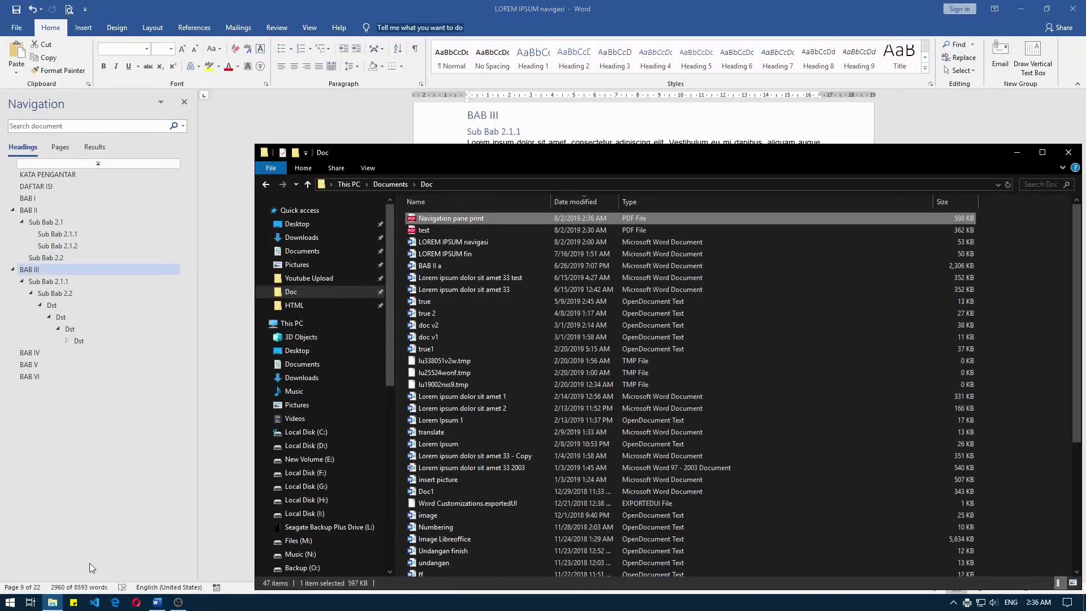
{"action": "double_click", "coordinate": [480, 217]}
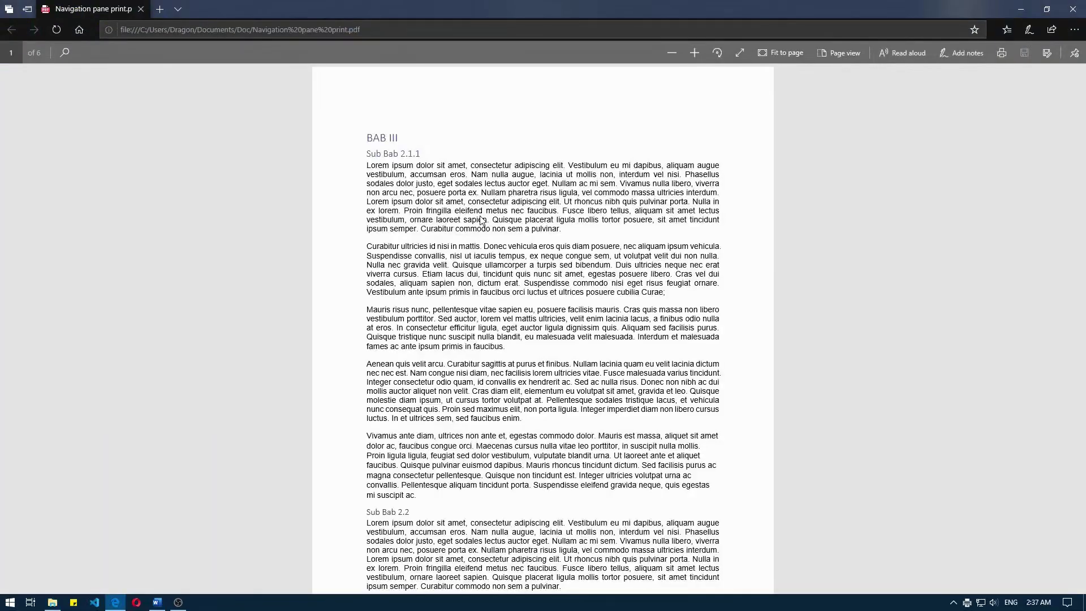
{"action": "key", "text": "super+Right"}
{"action": "left_click", "coordinate": [310, 164]}
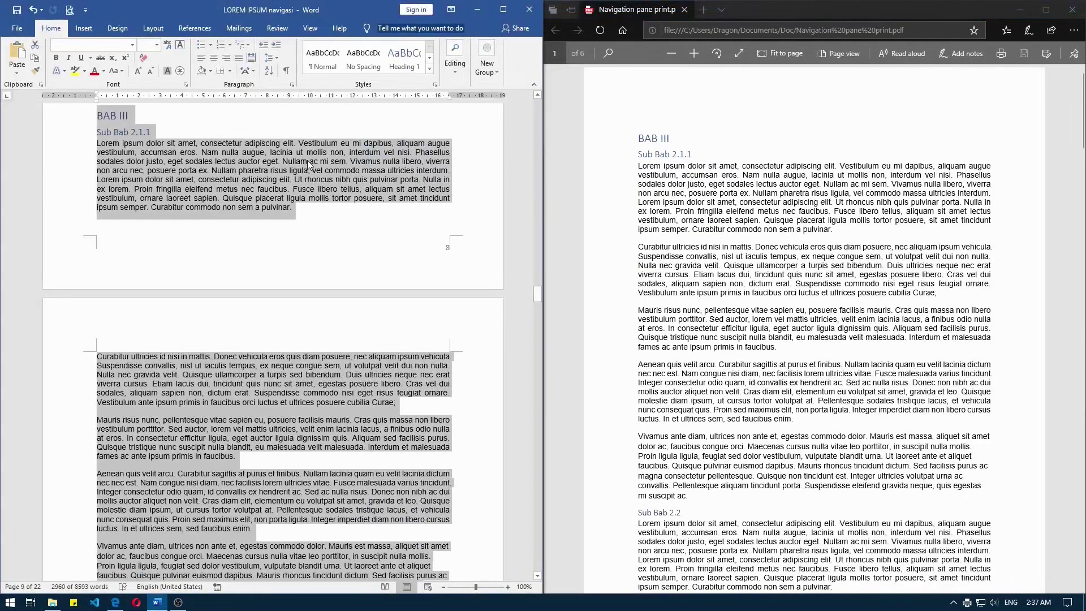
Step: Look through the selected BAB III text in the Word document against the printed PDF, and return to the chapter's start
{"action": "scroll", "coordinate": [310, 164], "scroll_direction": "down", "scroll_amount": 3}
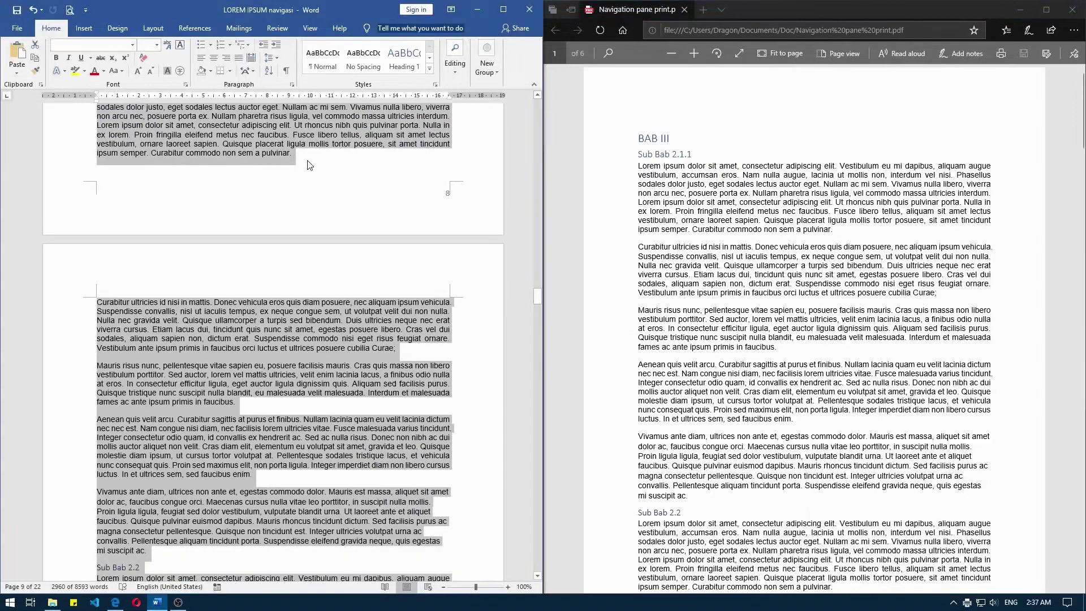
{"action": "scroll", "coordinate": [310, 164], "scroll_direction": "up", "scroll_amount": 4}
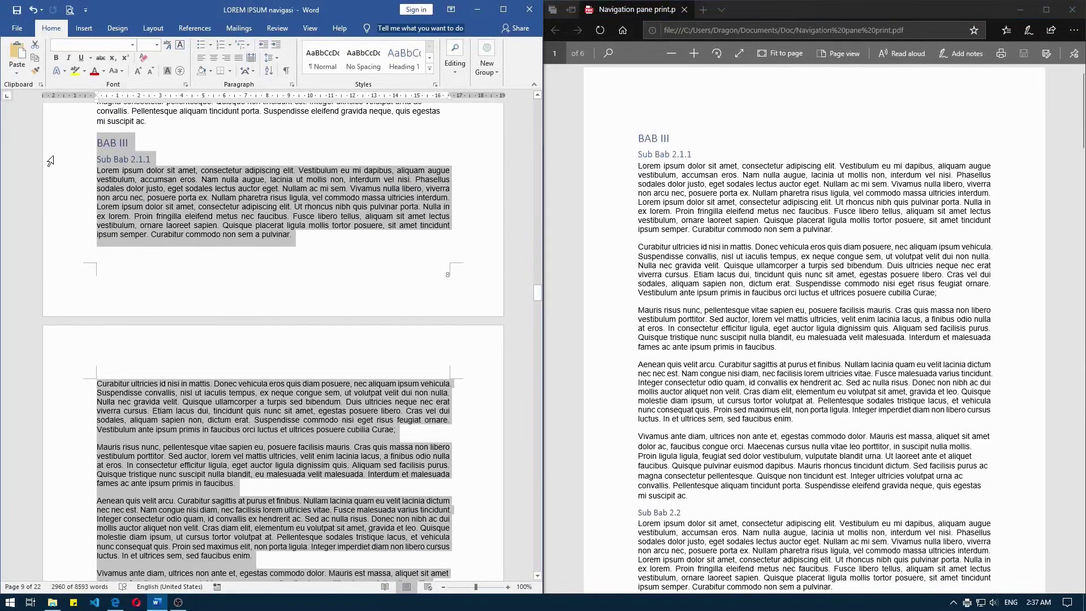
{"action": "scroll", "coordinate": [105, 145], "scroll_direction": "down", "scroll_amount": 6}
{"action": "scroll", "coordinate": [154, 205], "scroll_direction": "down", "scroll_amount": 10}
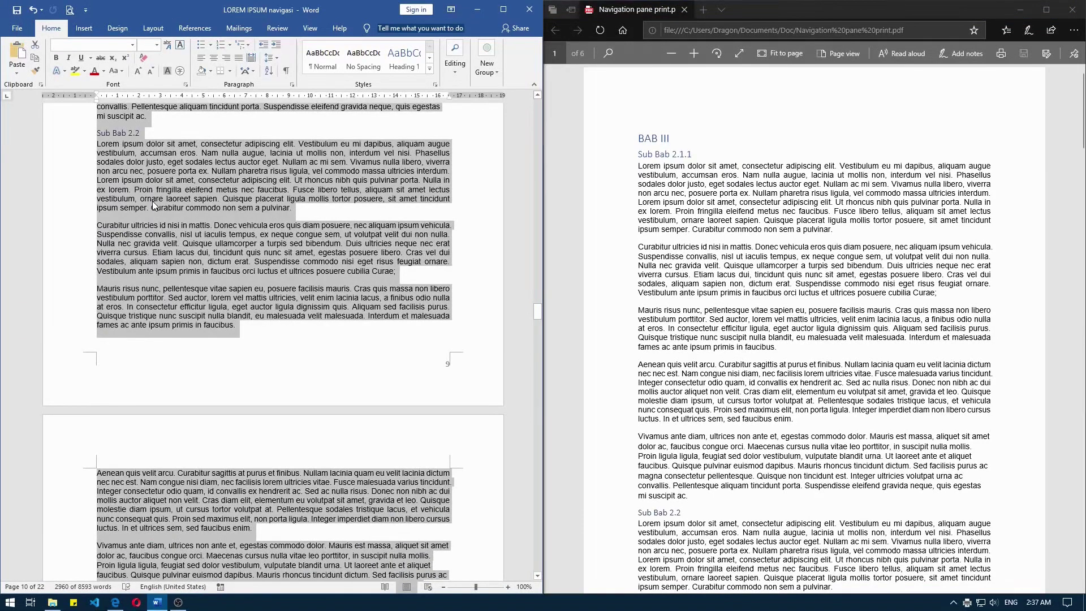
{"action": "scroll", "coordinate": [152, 202], "scroll_direction": "down", "scroll_amount": 20}
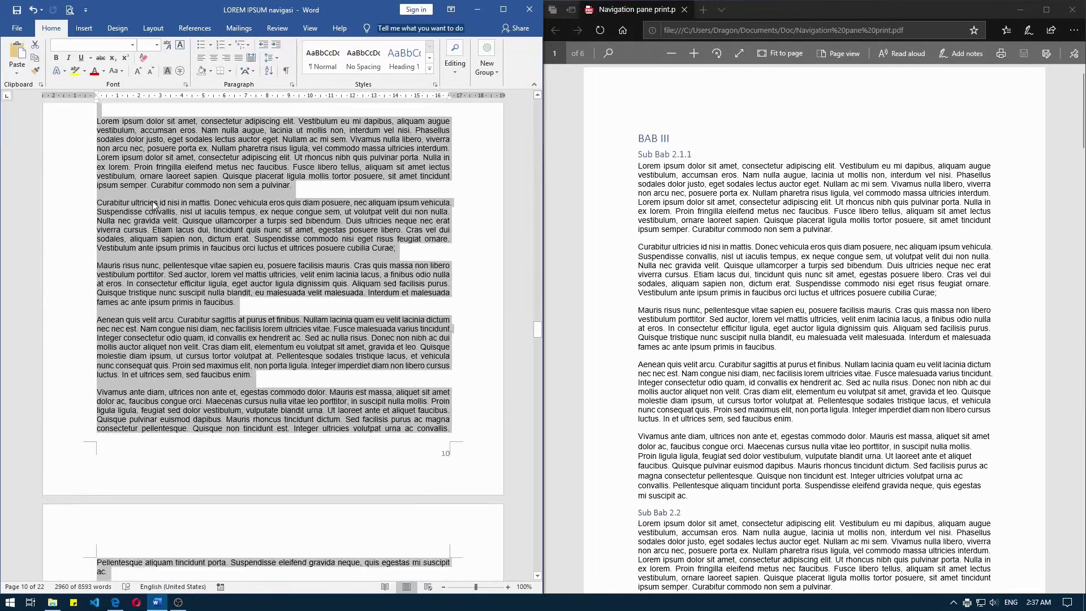
{"action": "scroll", "coordinate": [153, 205], "scroll_direction": "up", "scroll_amount": 18}
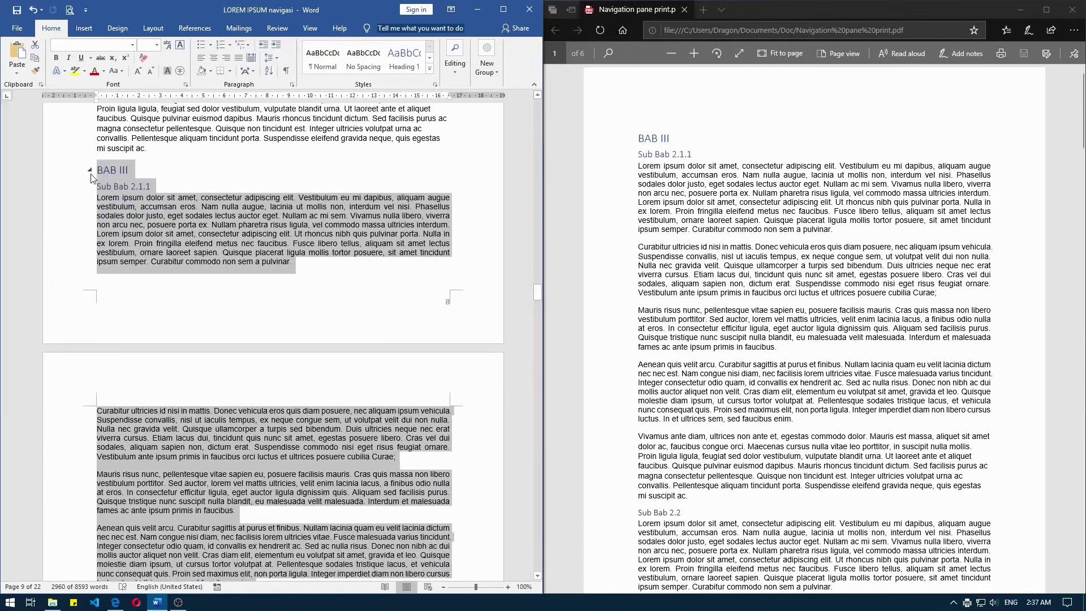
Step: Show the Navigation pane again and follow the BAB III selection through its subheadings to where BAB IV begins
{"action": "left_click", "coordinate": [309, 29]}
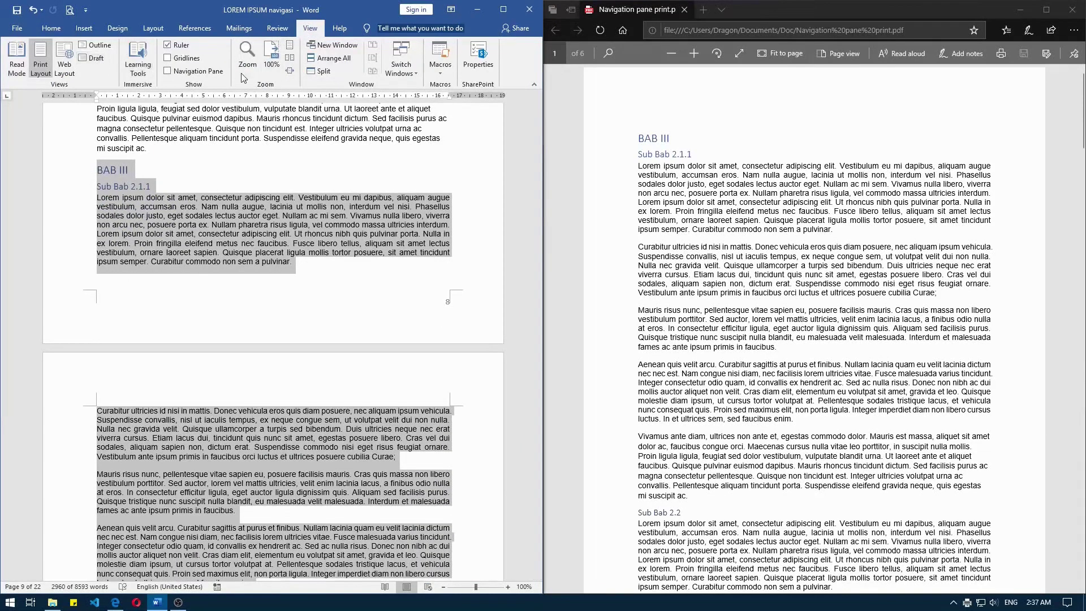
{"action": "left_click", "coordinate": [215, 72]}
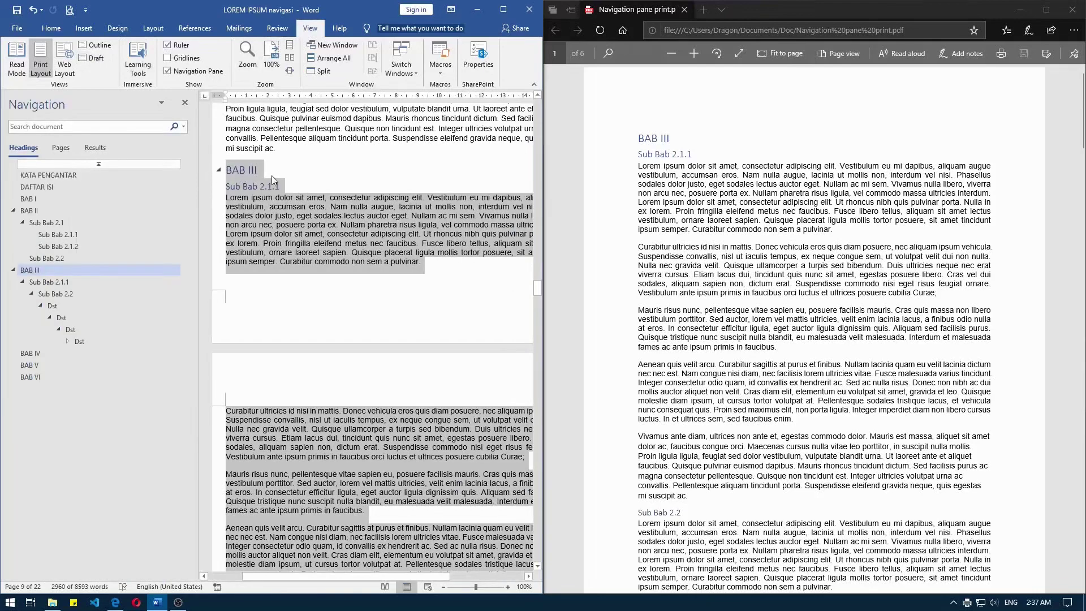
{"action": "scroll", "coordinate": [341, 266], "scroll_direction": "down", "scroll_amount": 6}
{"action": "scroll", "coordinate": [341, 266], "scroll_direction": "down", "scroll_amount": 5}
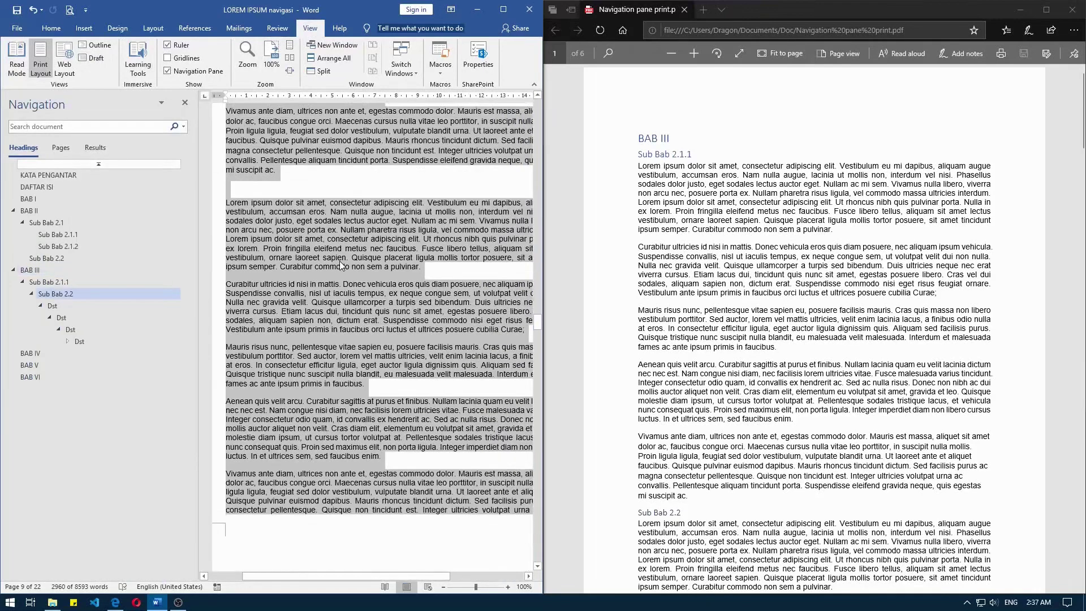
{"action": "scroll", "coordinate": [337, 267], "scroll_direction": "down", "scroll_amount": 6}
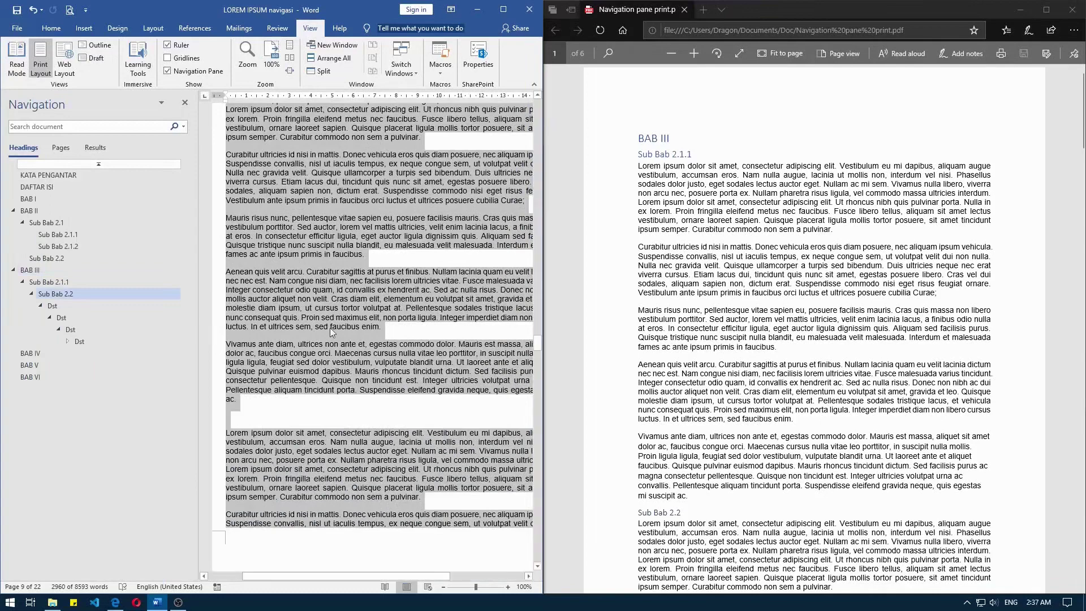
{"action": "scroll", "coordinate": [409, 340], "scroll_direction": "down", "scroll_amount": 20}
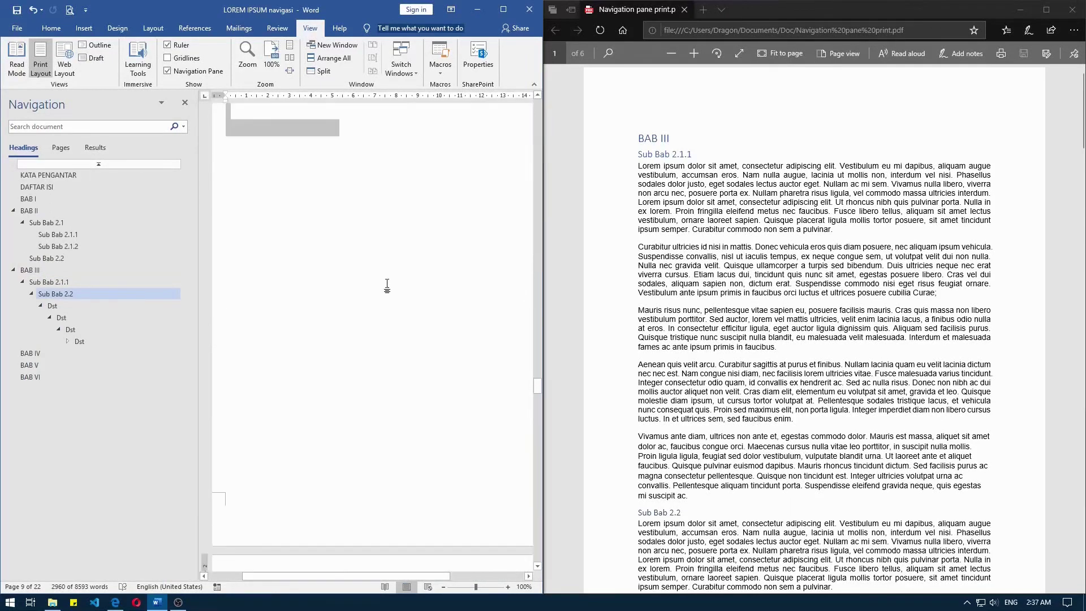
{"action": "scroll", "coordinate": [390, 305], "scroll_direction": "down", "scroll_amount": 10}
{"action": "scroll", "coordinate": [323, 243], "scroll_direction": "up", "scroll_amount": 4}
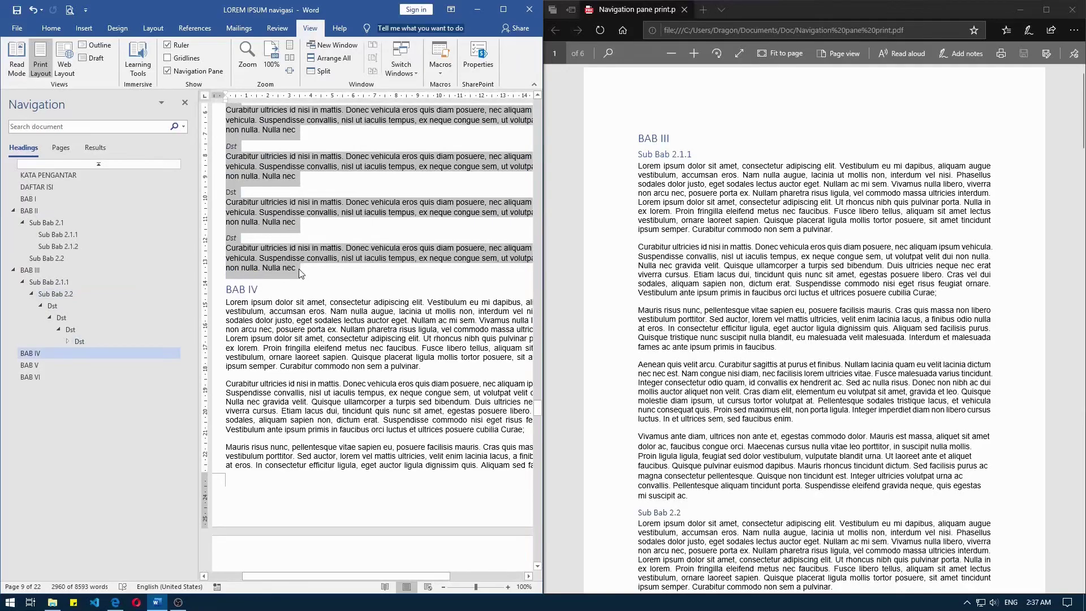
Step: Review the PDF through its last page to check where the printout ends, and go back to the BAB III heading in Word
{"action": "scroll", "coordinate": [1035, 266], "scroll_direction": "down", "scroll_amount": 20}
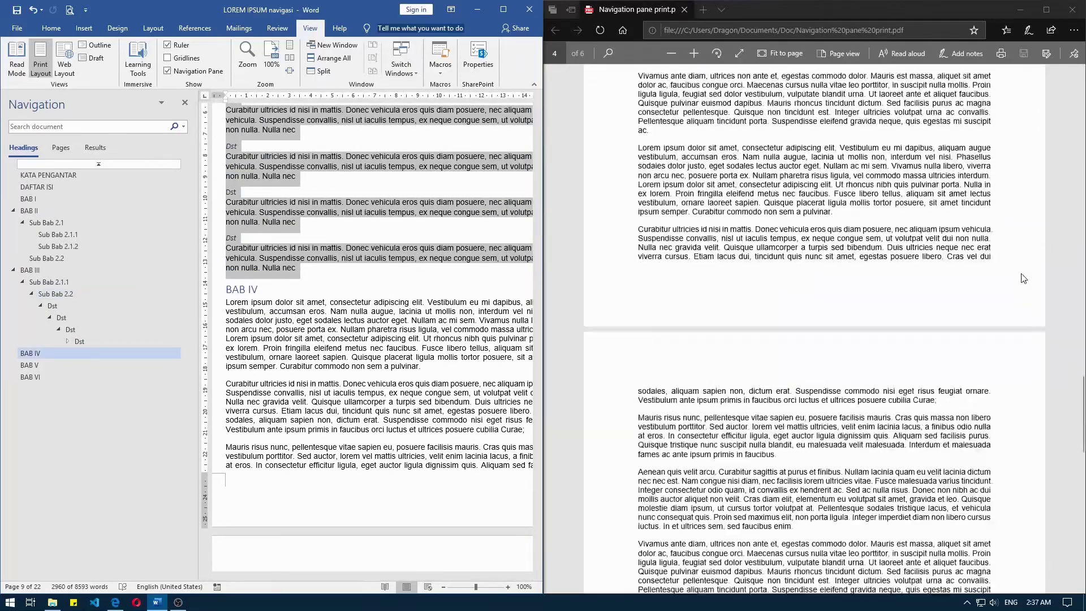
{"action": "scroll", "coordinate": [1023, 278], "scroll_direction": "down", "scroll_amount": 15}
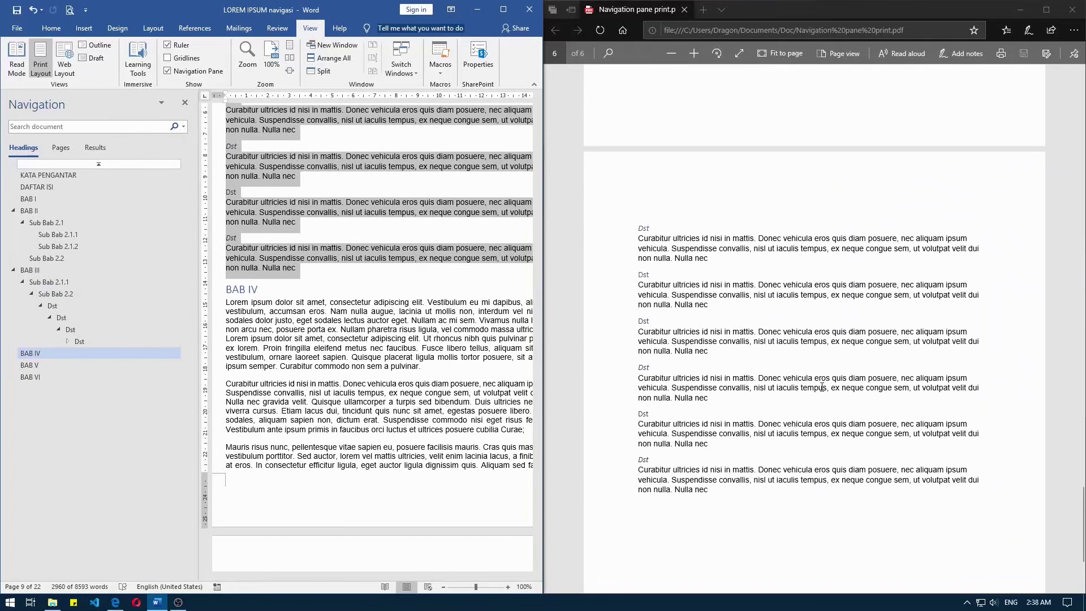
{"action": "left_click", "coordinate": [69, 273]}
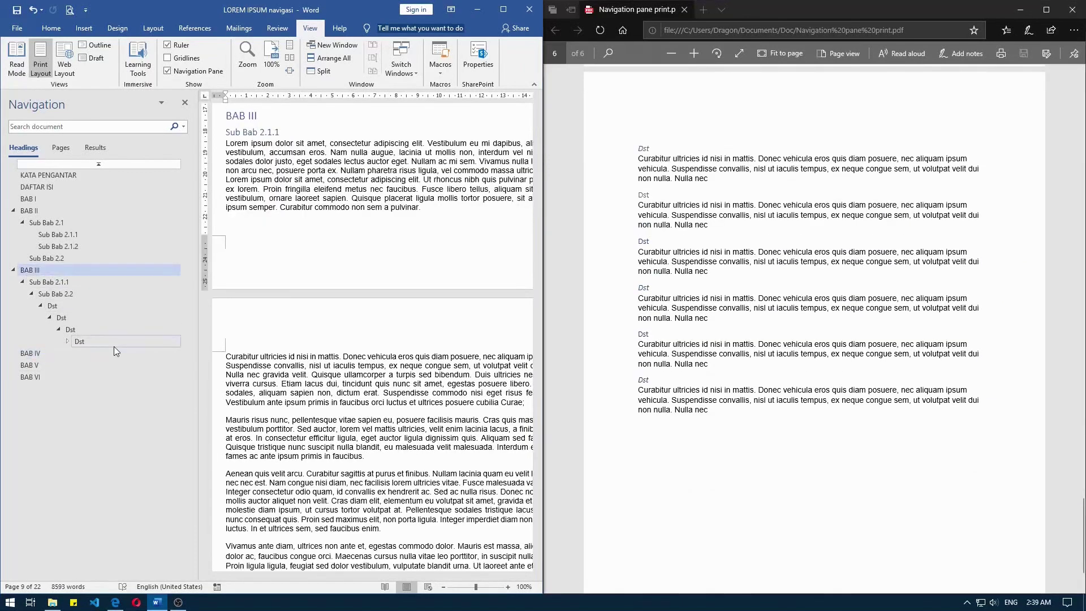